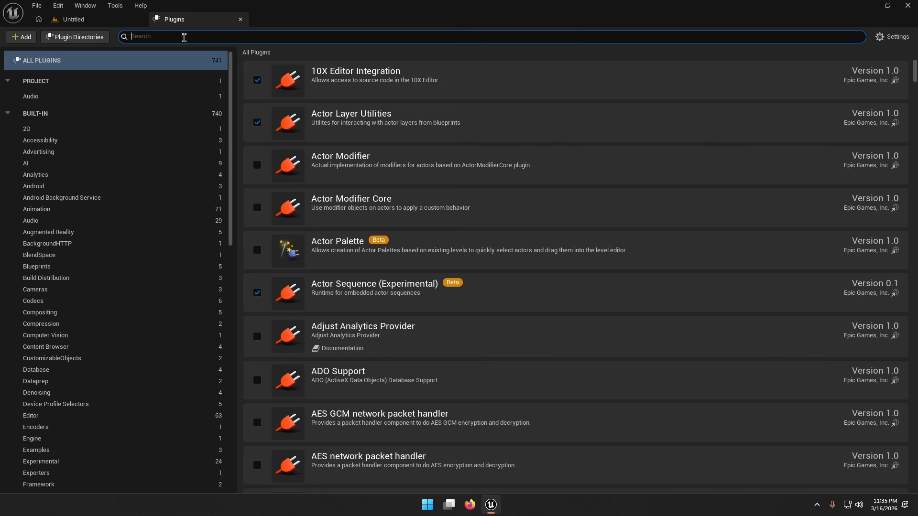
Step: Search the plugin list for "AT SFX generator", clear the search, and close the plugin list
type("AT ")
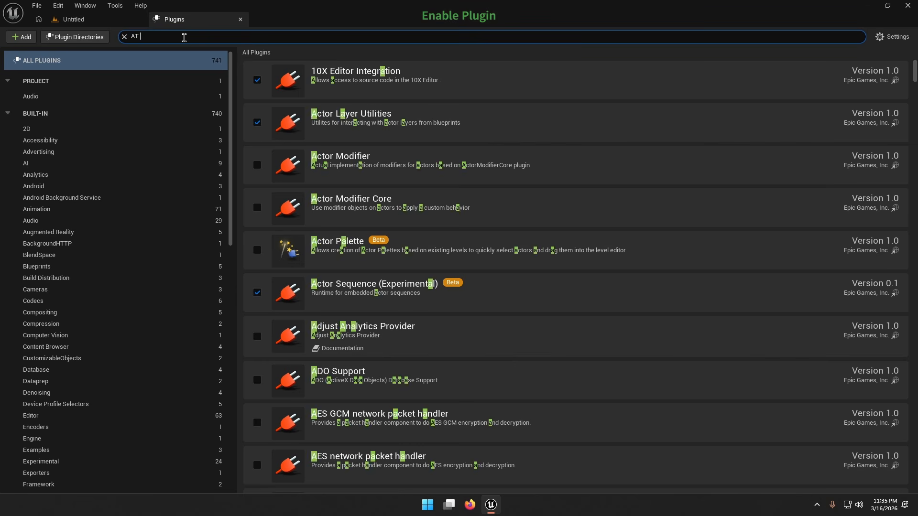
type("SFX generator")
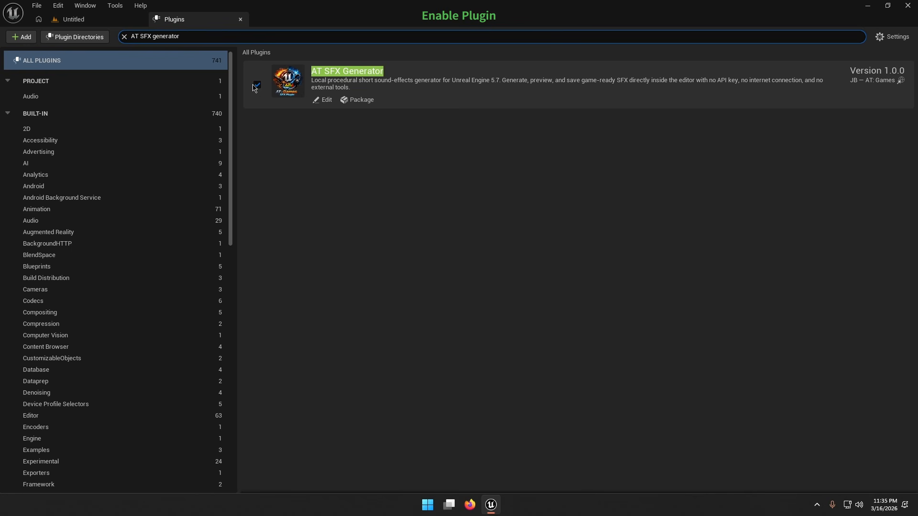
left_click_drag(186, 36, 103, 36)
left_click(125, 37)
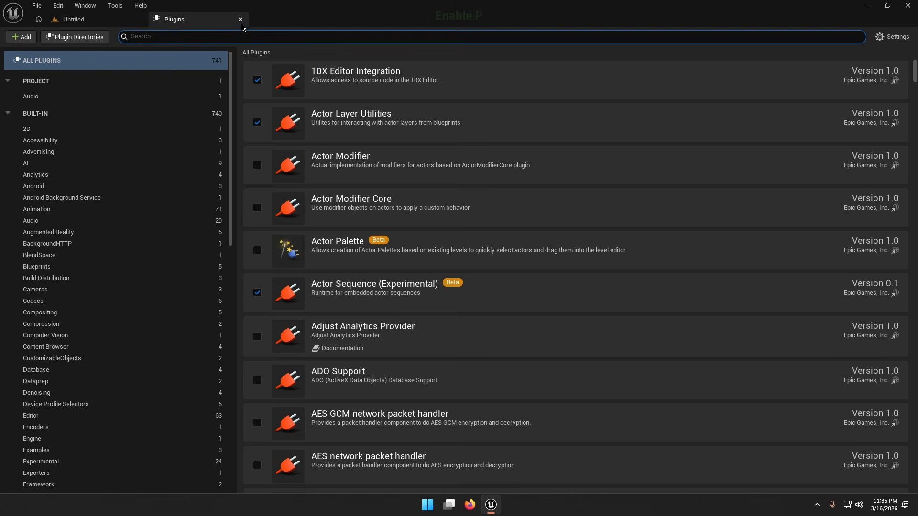
left_click(240, 19)
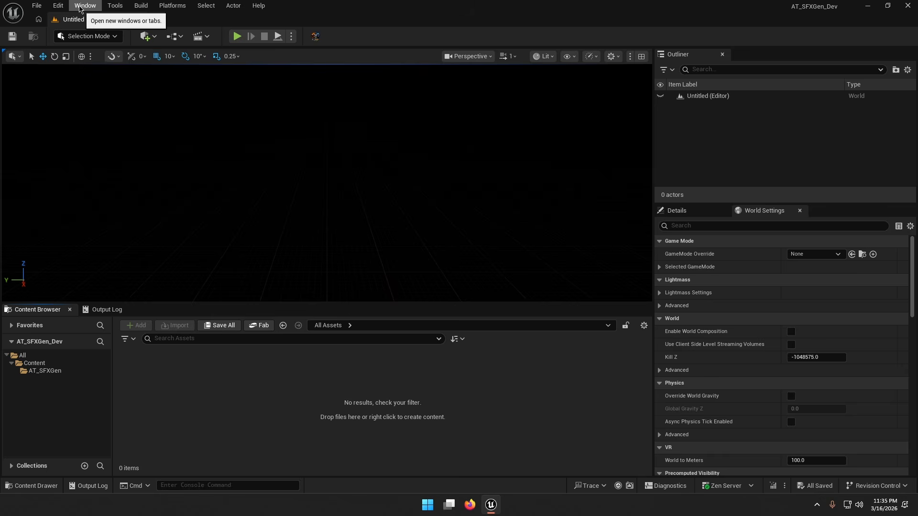
Step: Open the AT SFX Generator window, expand and collapse its Advanced Controls, and close the window
left_click(84, 6)
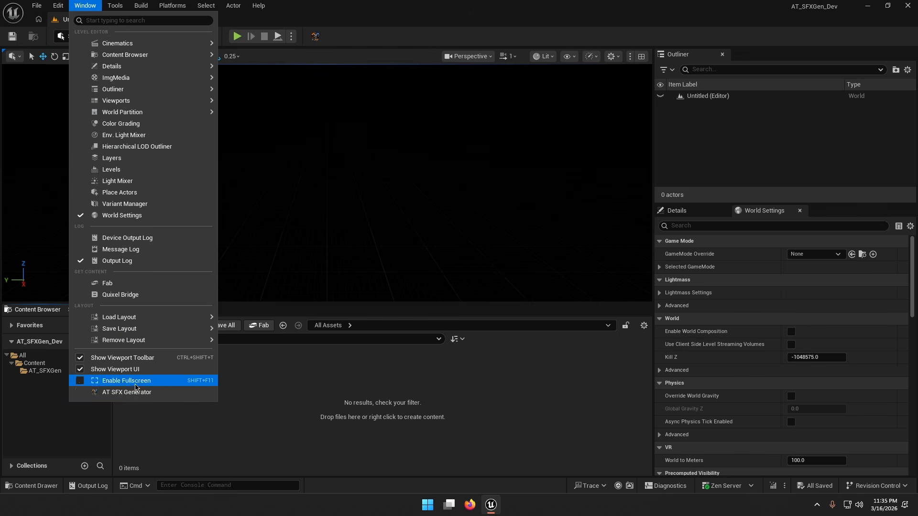
left_click(188, 393)
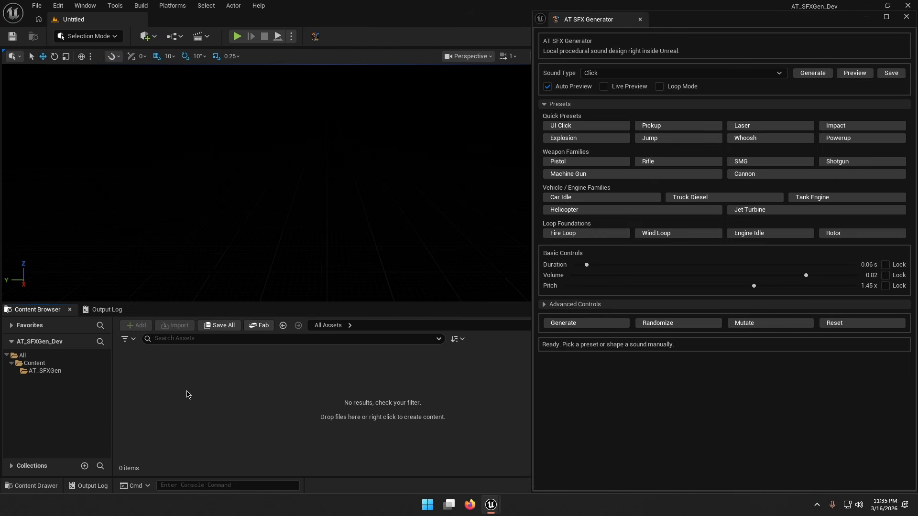
left_click(548, 306)
left_click(548, 306)
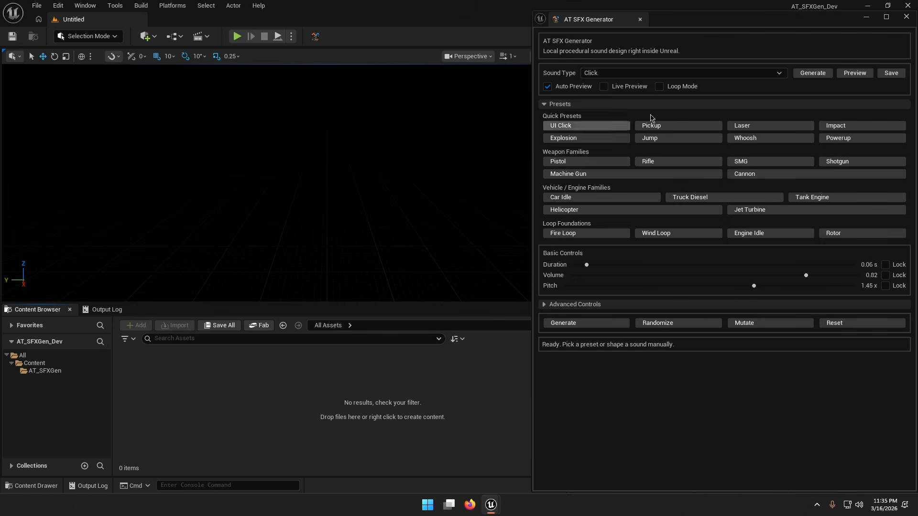
left_click(640, 19)
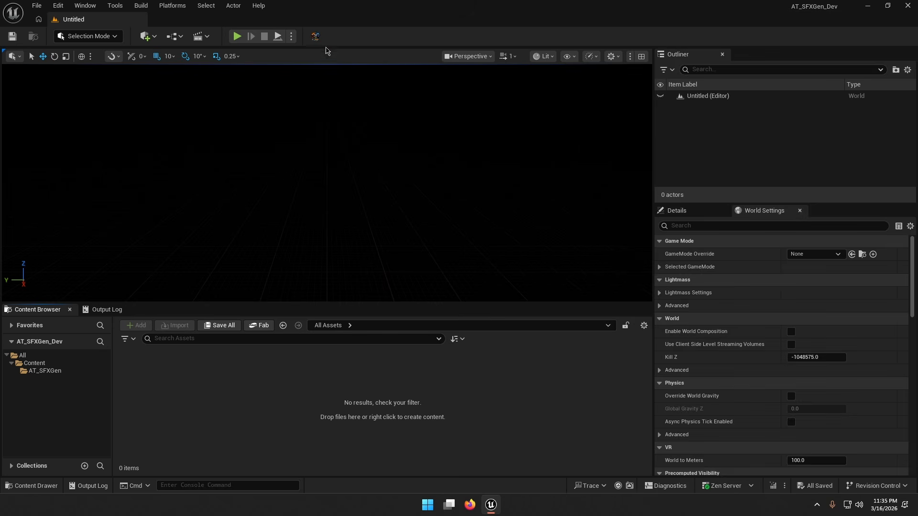
Step: Open the AT SFX Generator and expand its Advanced Controls
left_click(320, 40)
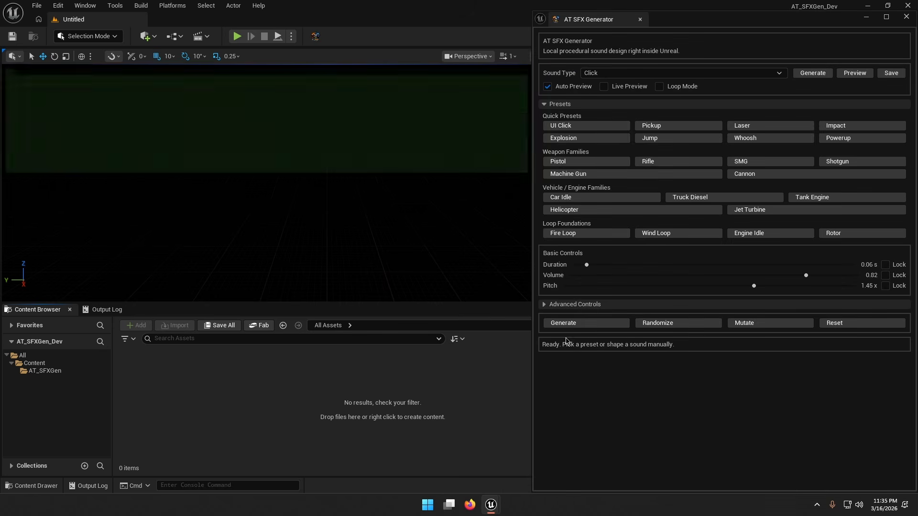
left_click(546, 306)
left_click(546, 306)
left_click(546, 305)
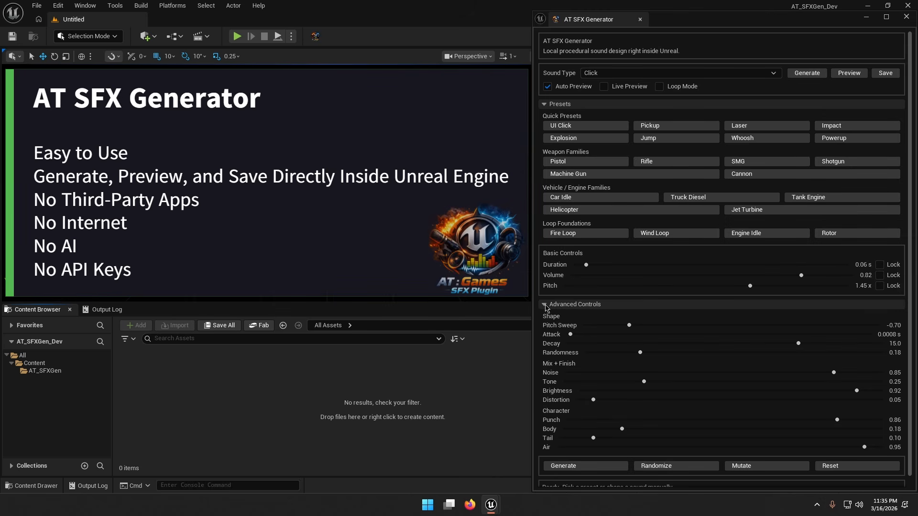
Step: Cycle the sound type through Hit, Weapon Shot and Whoosh, and set it back to Click
left_click(657, 75)
left_click(609, 84)
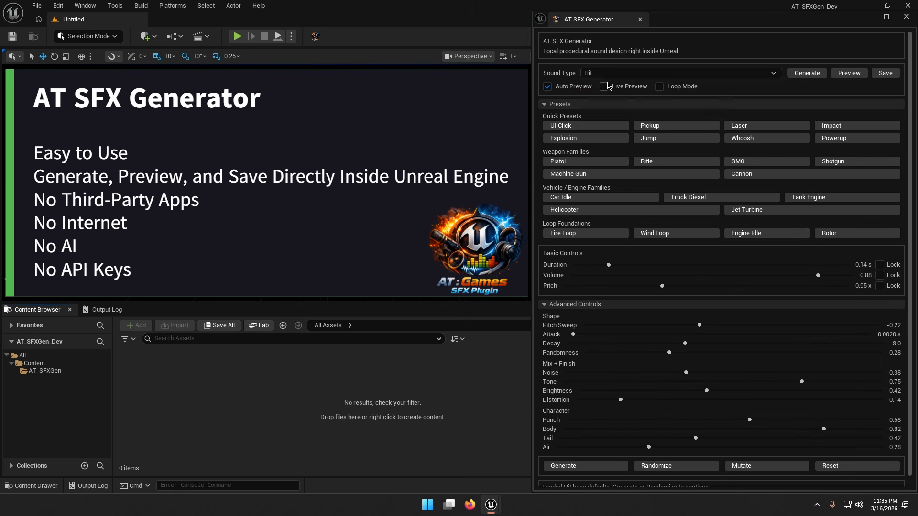
left_click(607, 72)
left_click(604, 103)
left_click(604, 72)
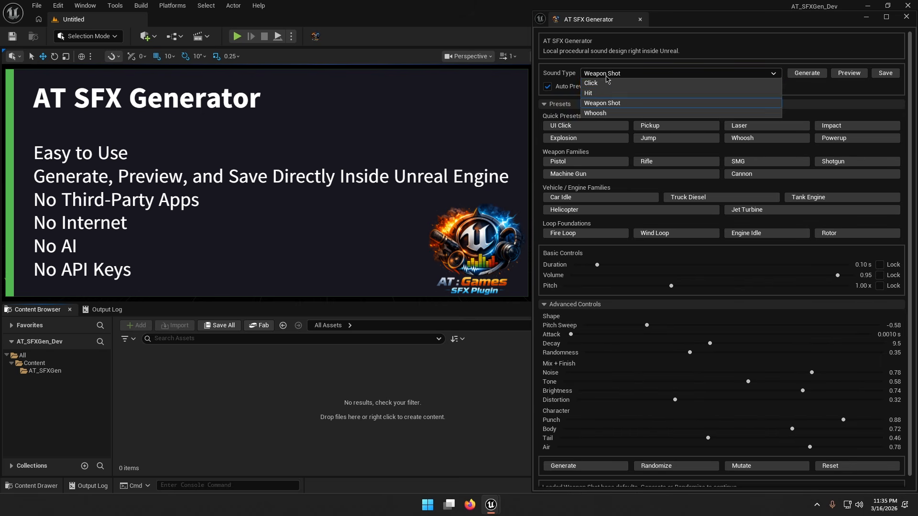
left_click(604, 114)
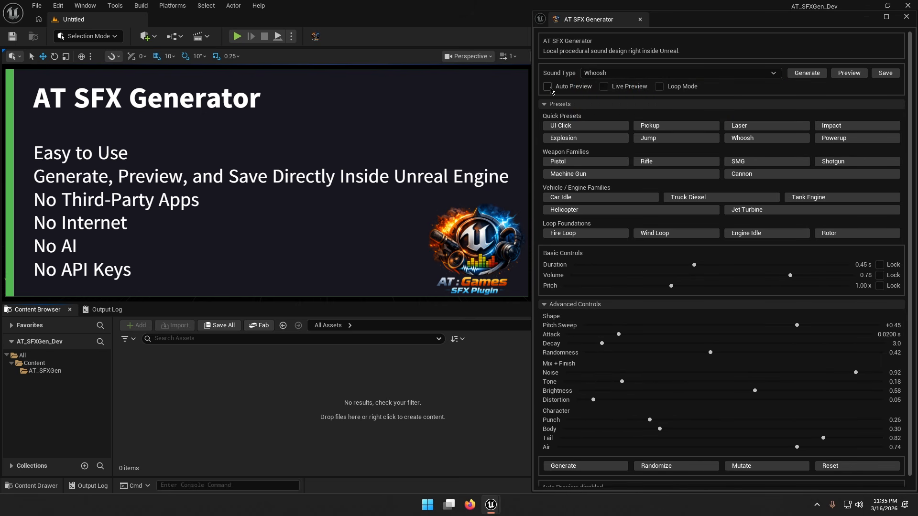
left_click(607, 74)
left_click(610, 79)
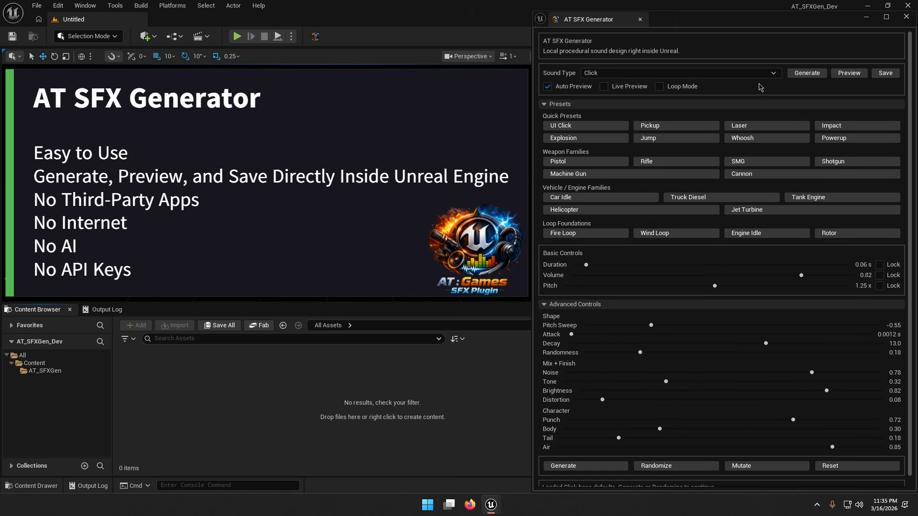
Step: Generate and preview the Click sound, try randomized and mutated variations, and reset the Click controls to base defaults
left_click(803, 79)
left_click(803, 78)
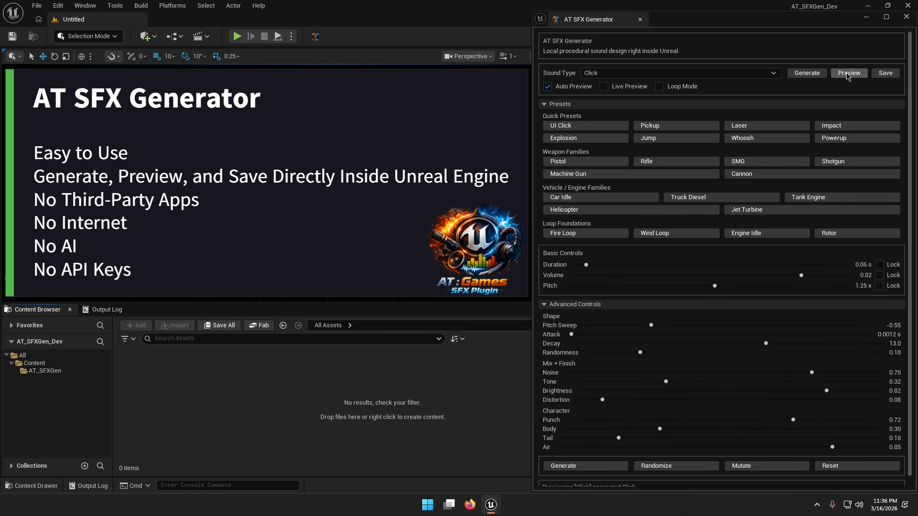
left_click(662, 466)
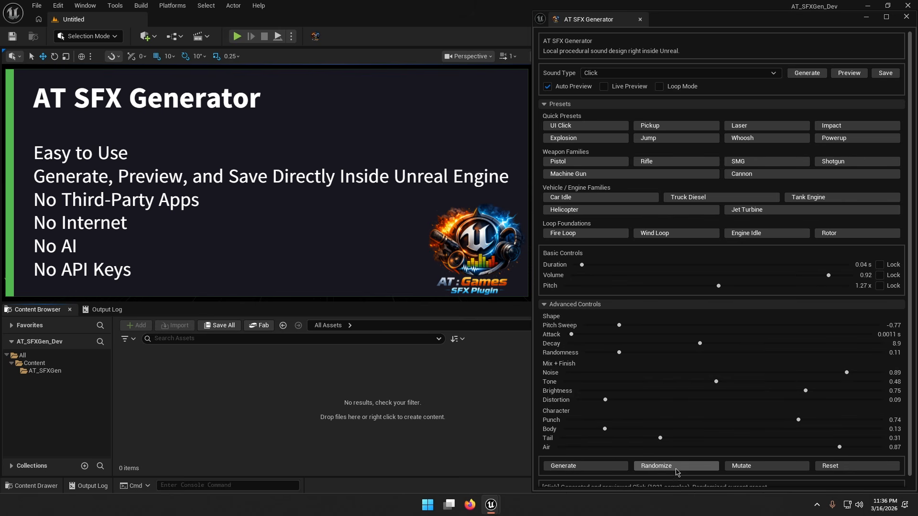
left_click(753, 467)
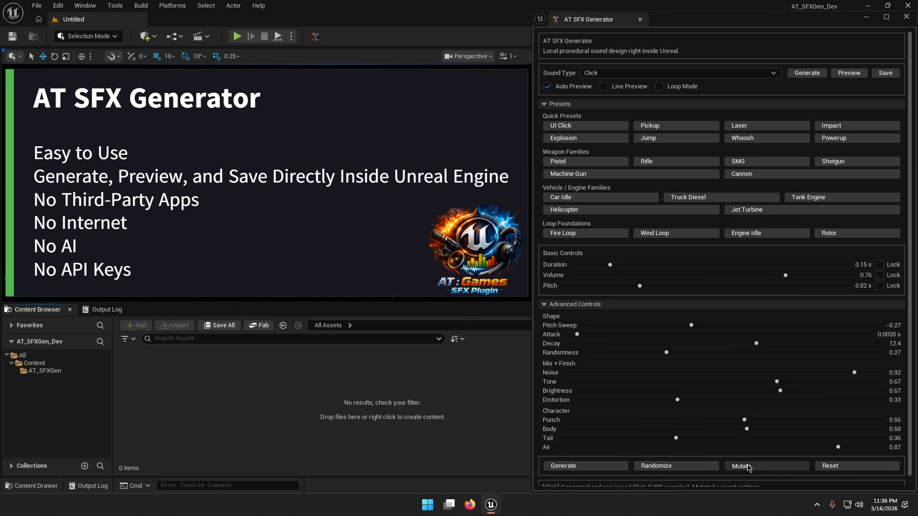
left_click(775, 469)
left_click(794, 469)
left_click(832, 467)
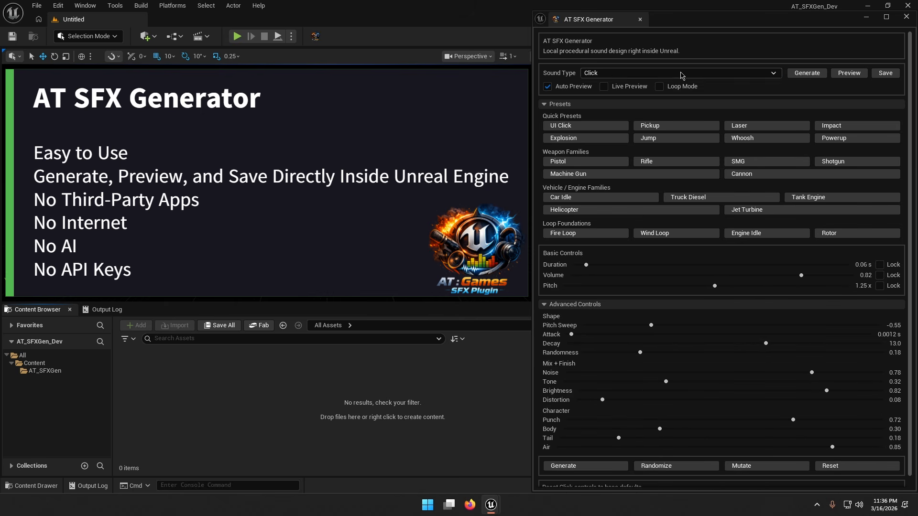
Step: Set the sound type to Hit, enable Live Preview, and try randomized variations of the Hit sound
left_click(681, 75)
left_click(603, 92)
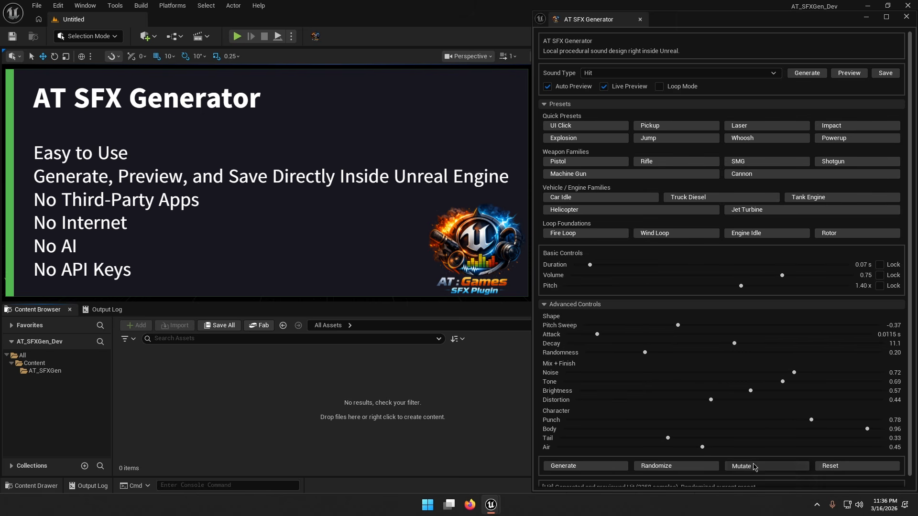
left_click(831, 466)
left_click(678, 469)
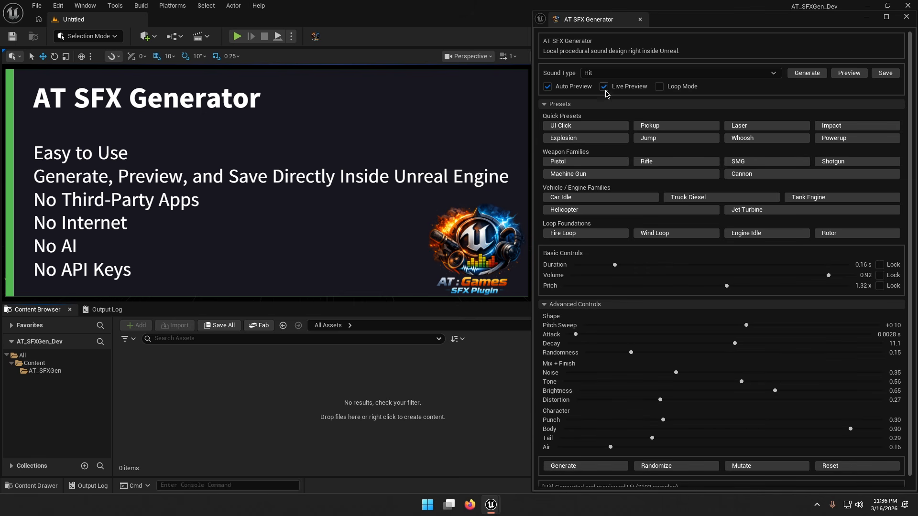
Step: Lock the Hit sound's duration at 0.82 s, volume at 1.00 and current pitch, and generate randomized and mutated variations
left_click(670, 353)
left_click(689, 467)
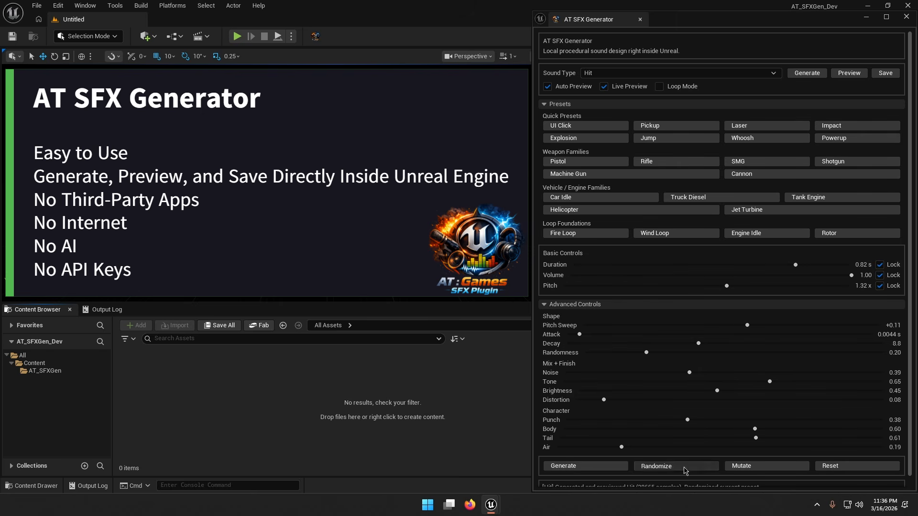
left_click(755, 467)
left_click(761, 467)
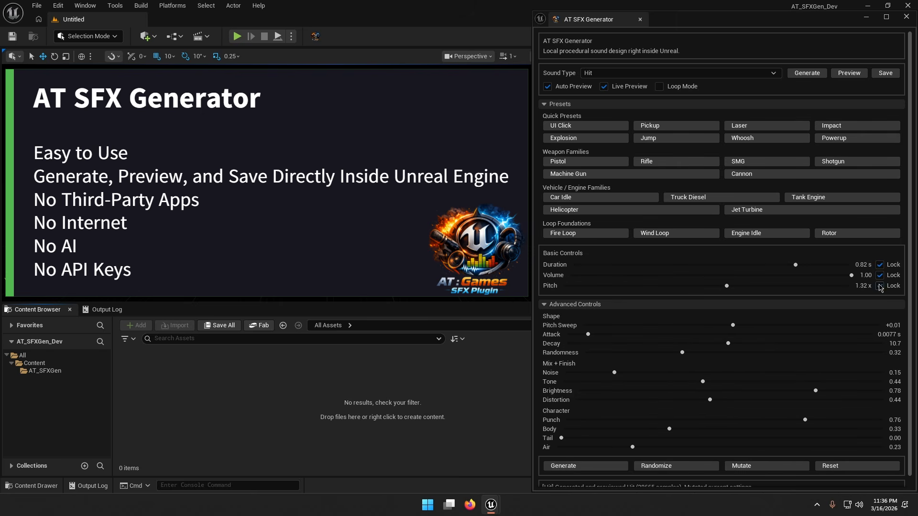
Step: Unlock the Hit sound's pitch, volume and duration, and generate randomized and mutated variations with them free
left_click(879, 286)
left_click(880, 275)
left_click(676, 467)
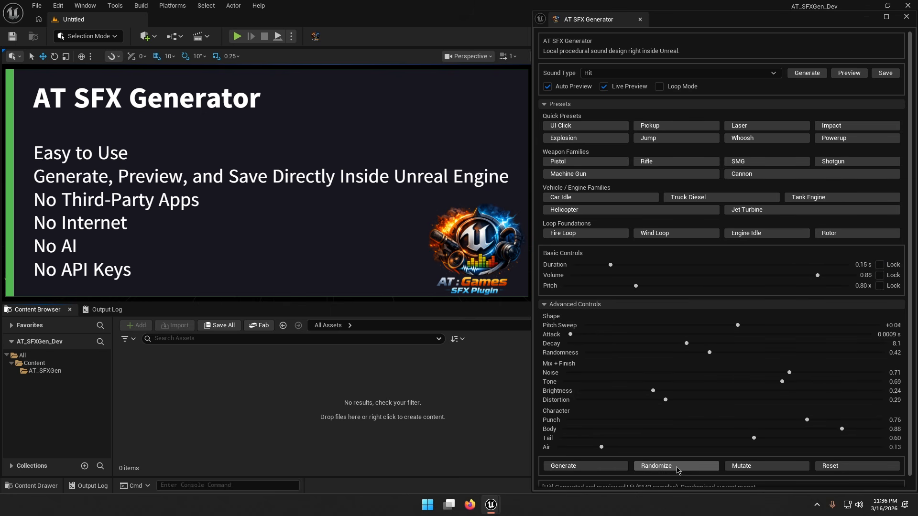
left_click(749, 468)
left_click(749, 468)
Step: Lock the duration, volume and pitch, switch the sound type to Weapon Shot, and generate randomized and mutated variations
left_click(880, 286)
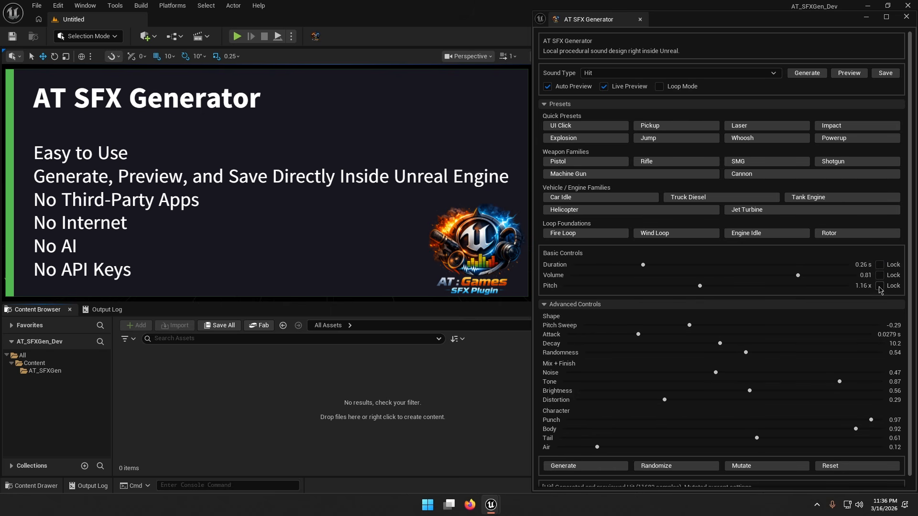
left_click(880, 276)
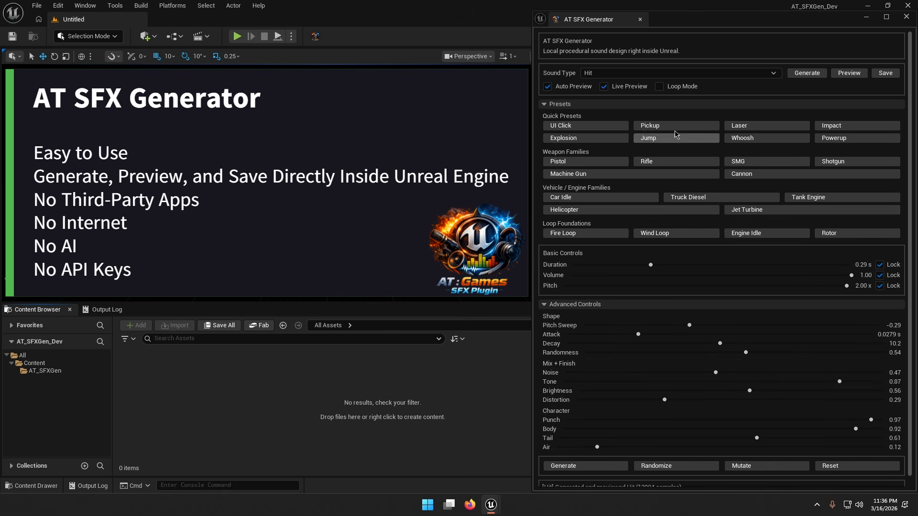
left_click(601, 74)
left_click(603, 98)
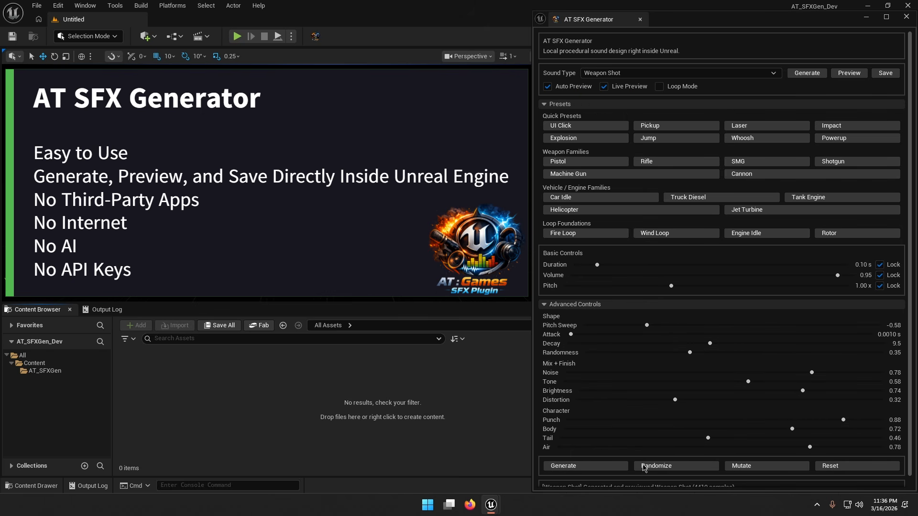
left_click(682, 467)
left_click(743, 467)
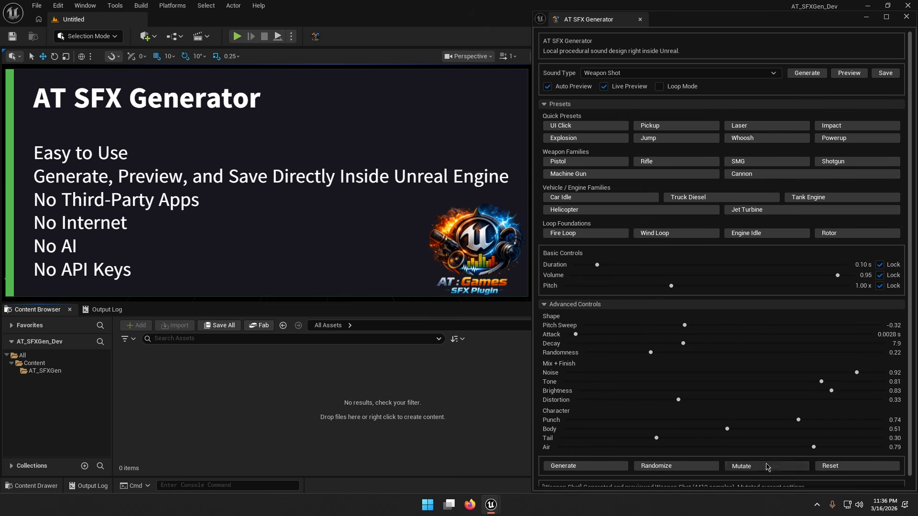
Step: Unlock the Weapon Shot's pitch, volume and duration, try randomized and mutated variations, and reset the controls to base defaults
left_click(880, 286)
left_click(880, 275)
left_click(880, 265)
left_click(647, 468)
left_click(757, 467)
left_click(831, 465)
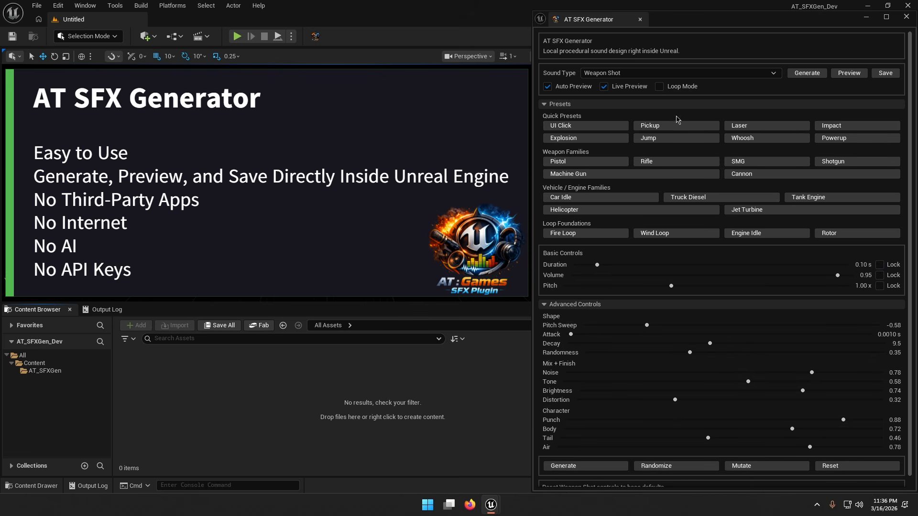
Step: Set the sound type to Whoosh, generate it with randomized and mutated variations, and reset the controls to base defaults
left_click(605, 73)
left_click(603, 114)
left_click(595, 464)
left_click(669, 467)
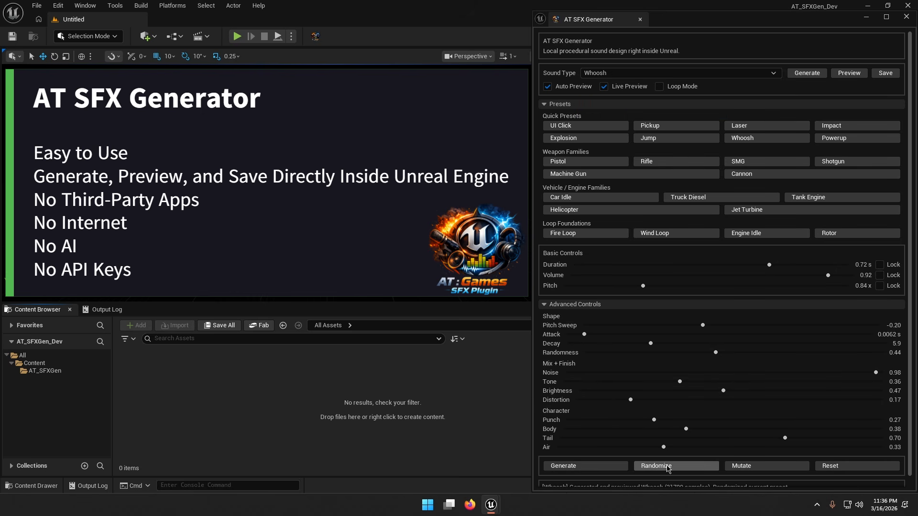
left_click(748, 466)
left_click(856, 466)
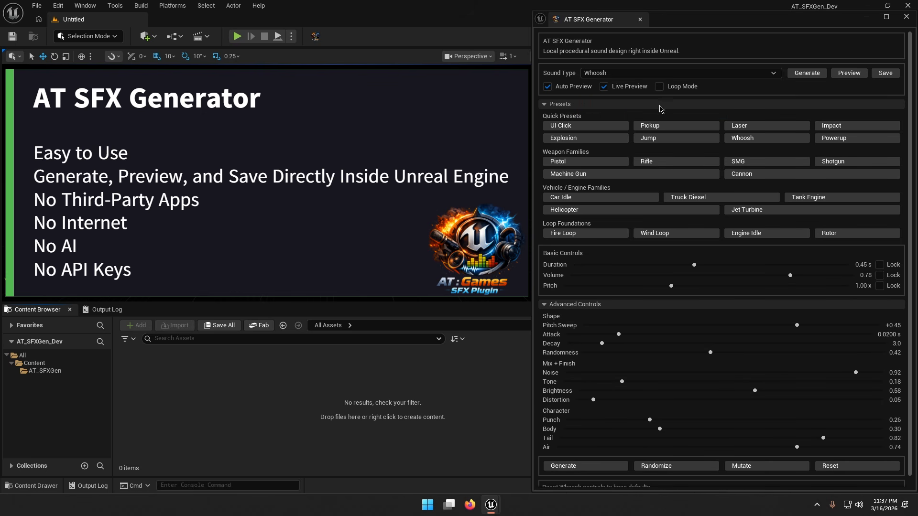
Step: Enable Loop Mode for the Whoosh sound and generate a looping version and a randomized one
left_click(659, 86)
scroll(840, 399, "down", 2)
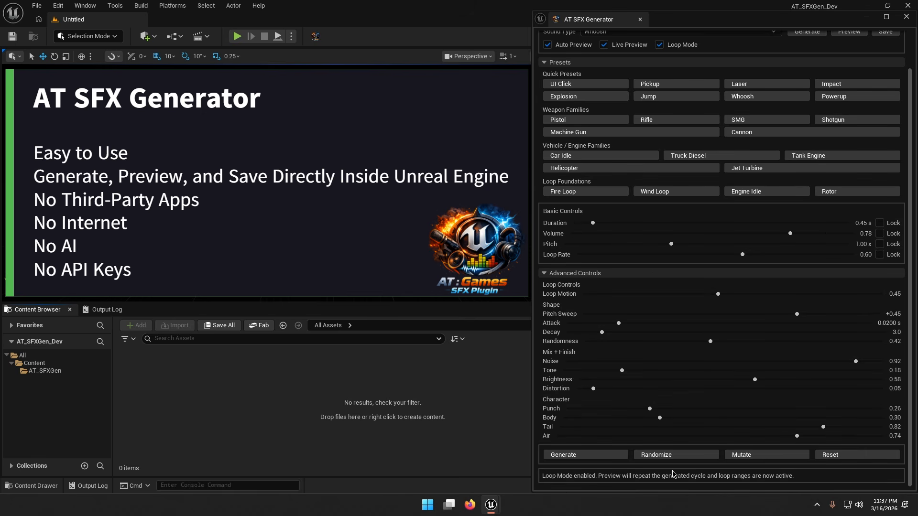
left_click(601, 458)
left_click(669, 458)
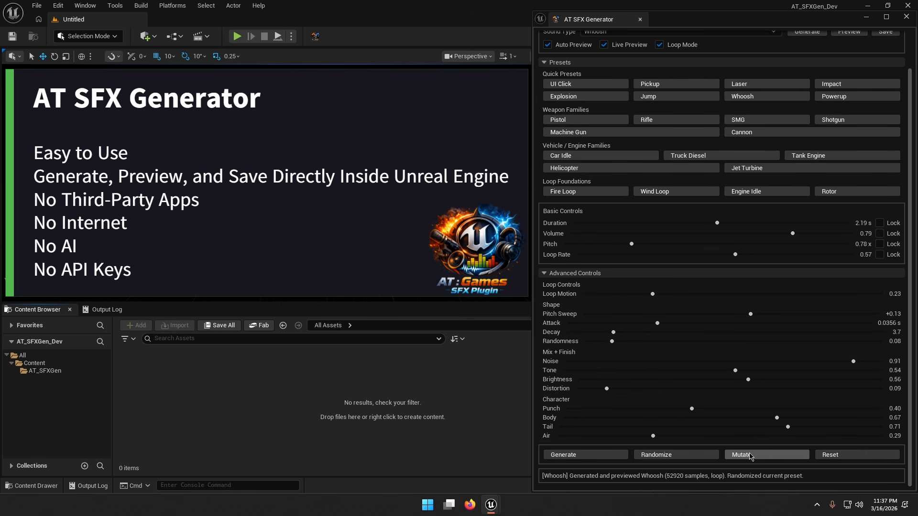
Step: Mutate the looping Whoosh repeatedly, randomize it again, and reset the Whoosh controls to base defaults
left_click(750, 457)
left_click(777, 458)
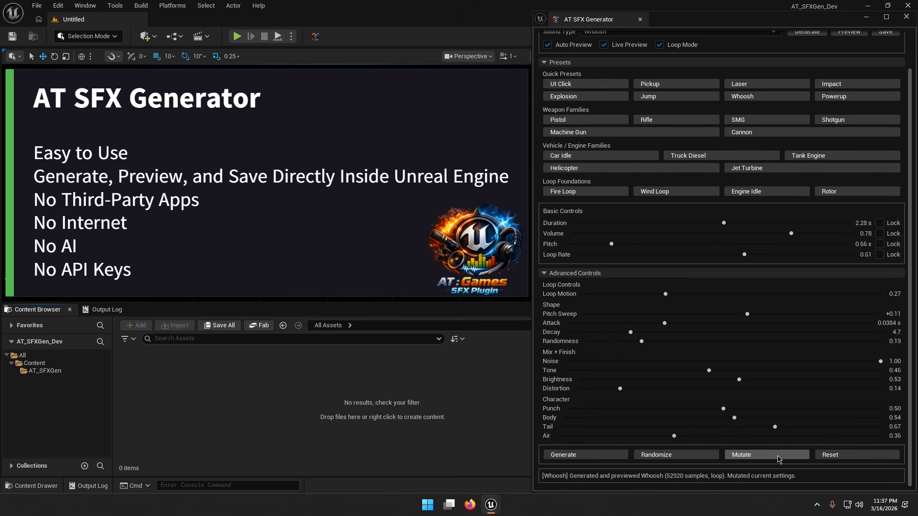
left_click(688, 459)
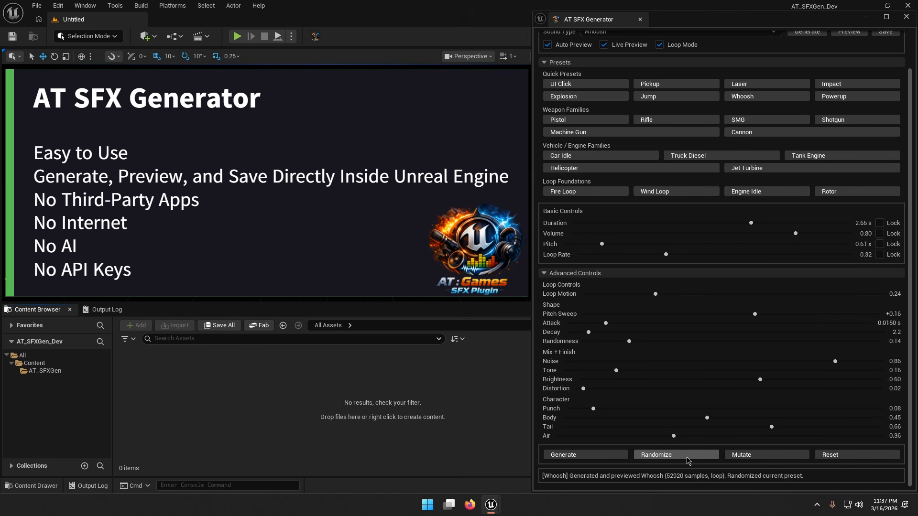
left_click(841, 456)
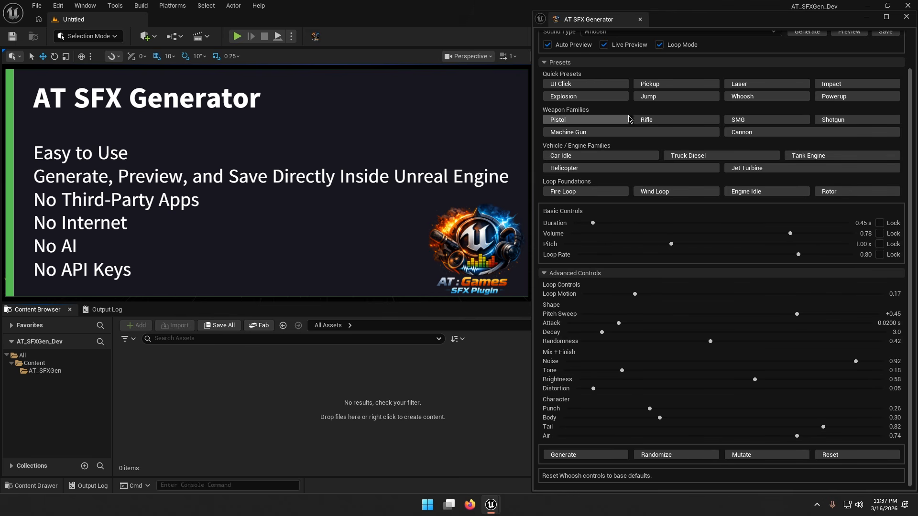
left_click(660, 46)
left_click(660, 77)
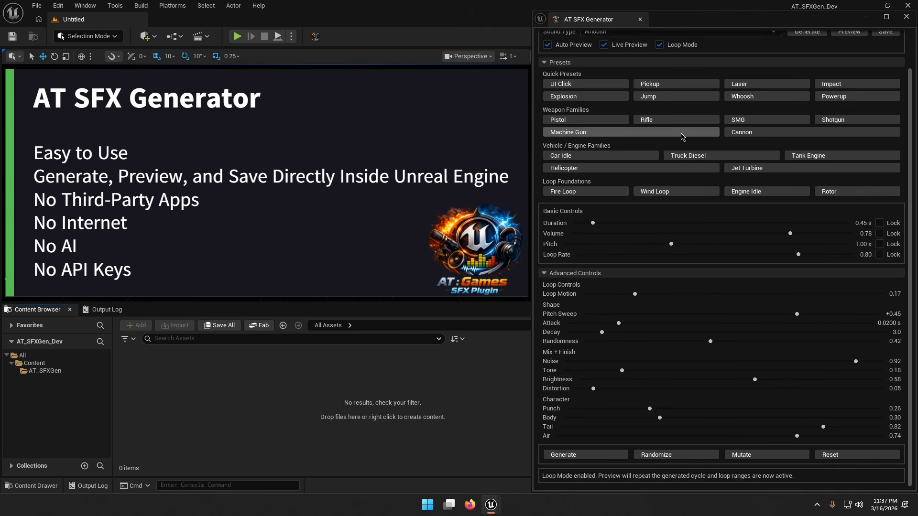
scroll(645, 120, "up", 2)
left_click(617, 72)
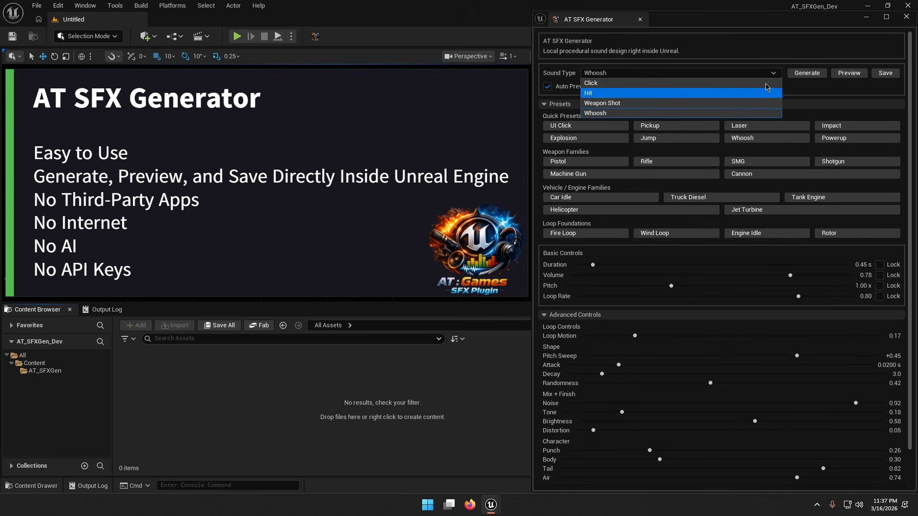
left_click(868, 88)
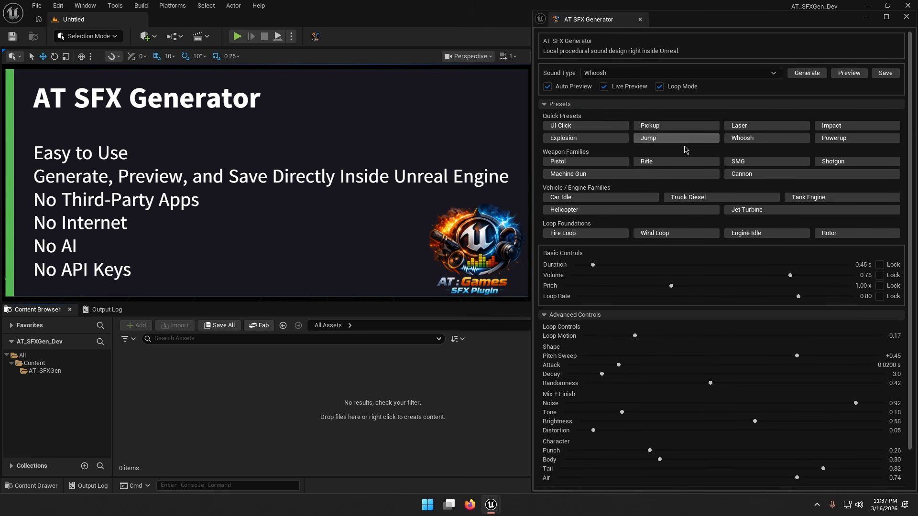
Step: Load the UI Click quick preset, generate and randomize it, and preview the resulting click sound
left_click(580, 126)
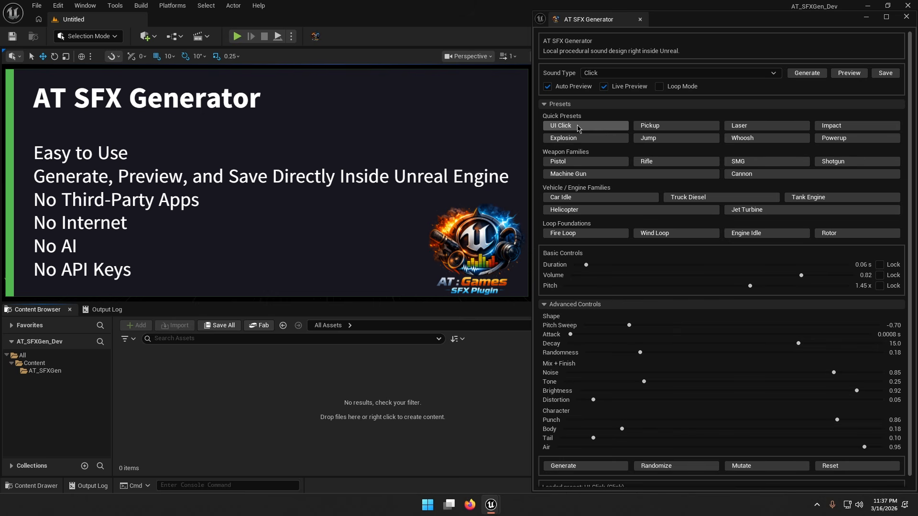
left_click(596, 471)
left_click(656, 468)
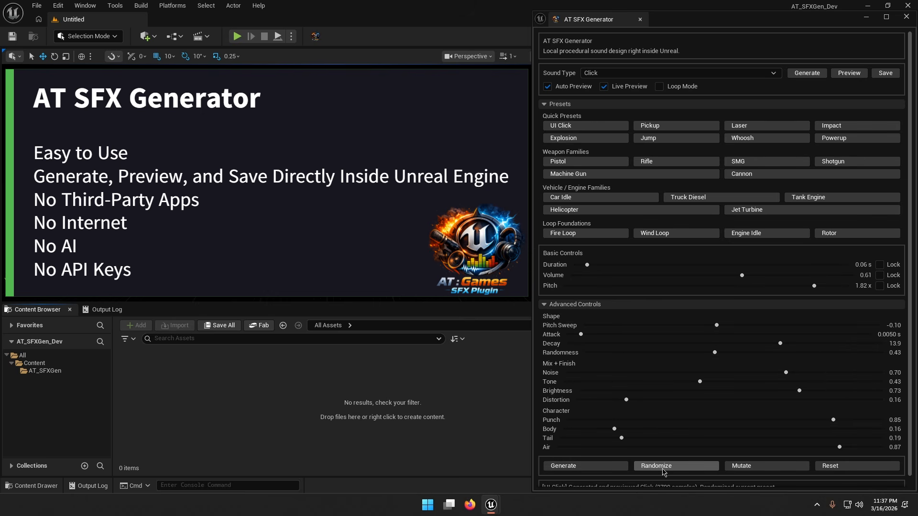
left_click(664, 472)
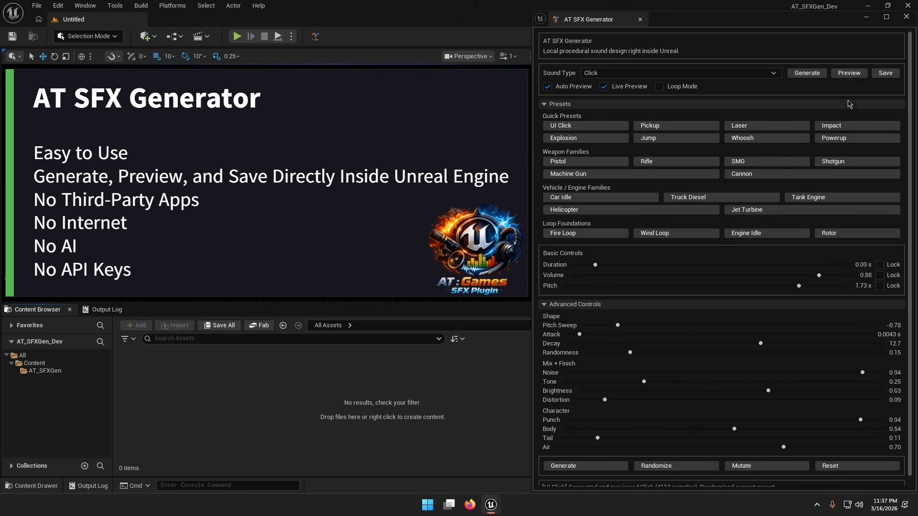
left_click(856, 75)
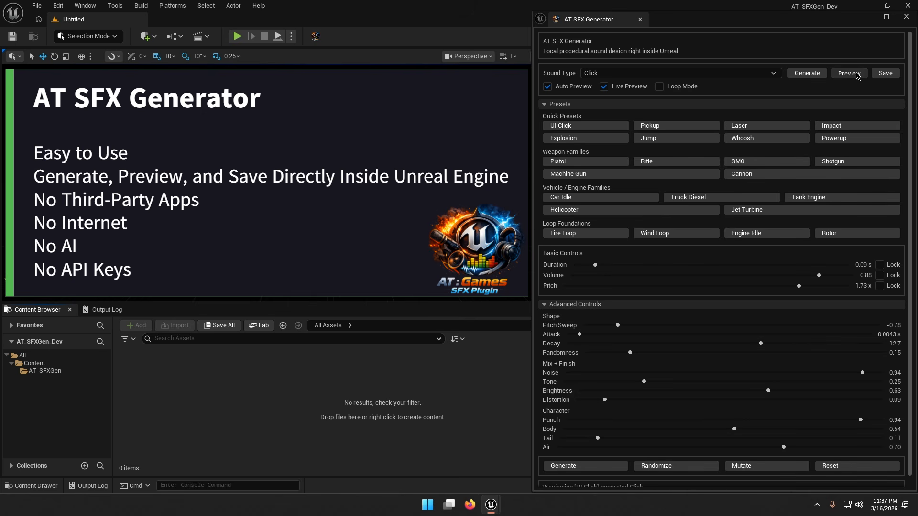
left_click(819, 75)
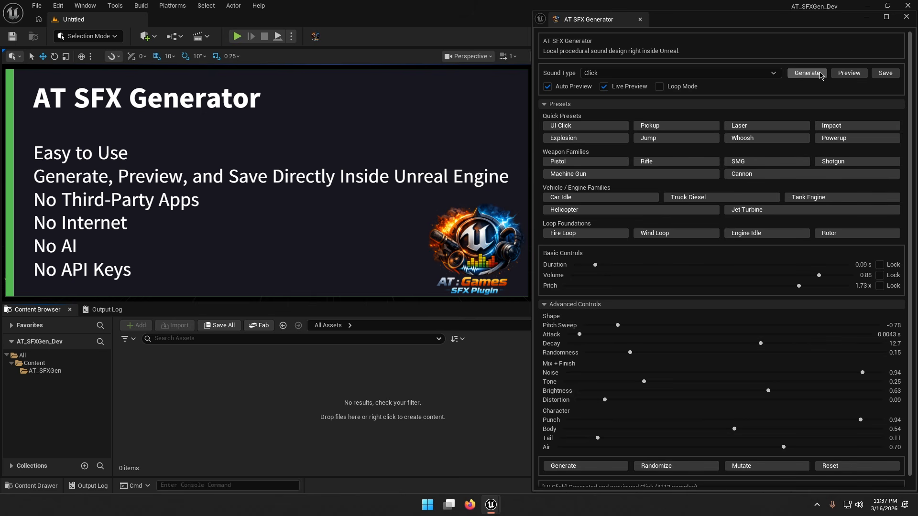
left_click(849, 73)
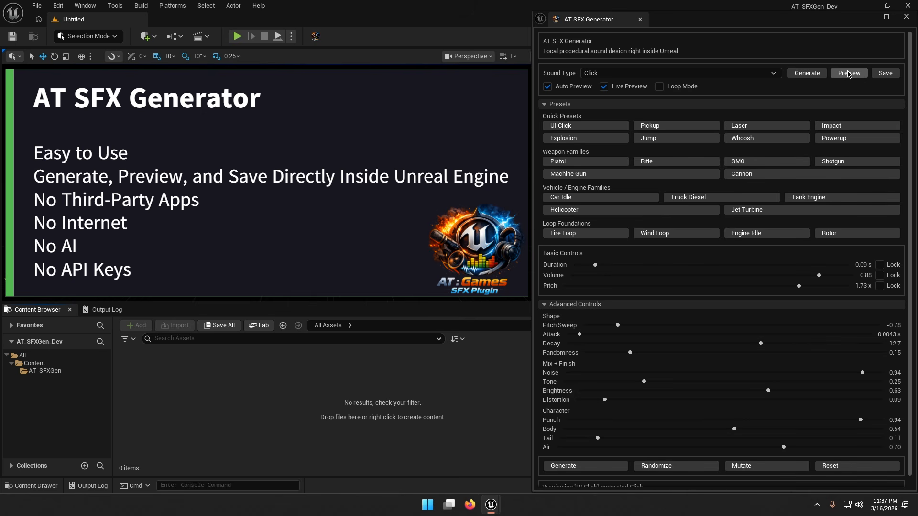
Step: Save the UI Click sound as an asset and play it from the Generated/OneShots folder in the Content Browser
left_click(886, 74)
mouse_move(141, 375)
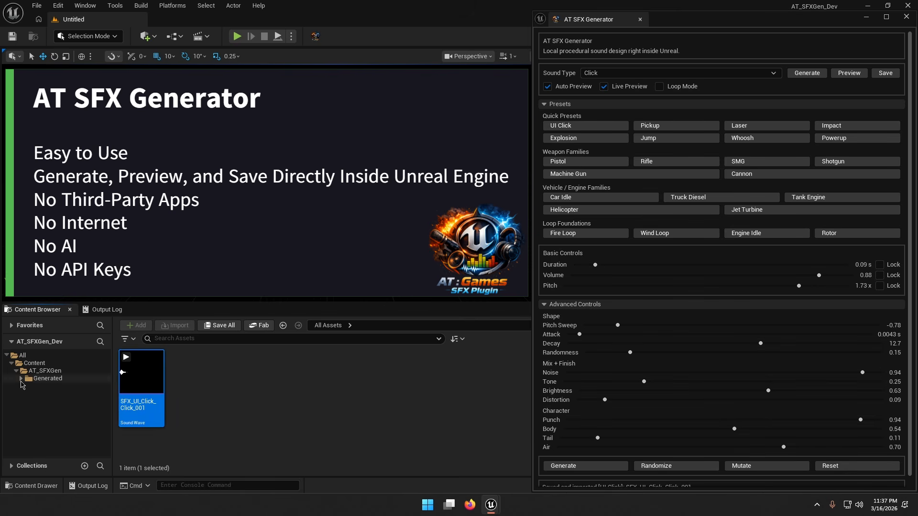
left_click(64, 386)
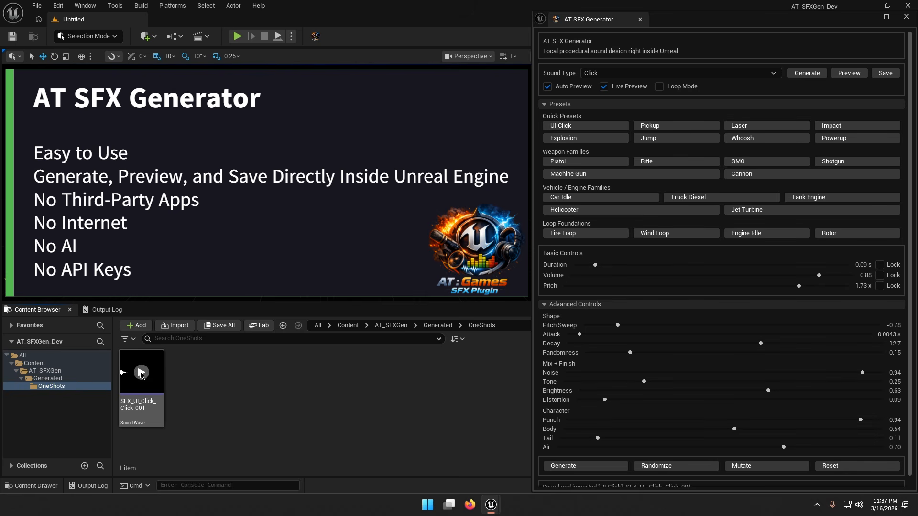
mouse_move(144, 405)
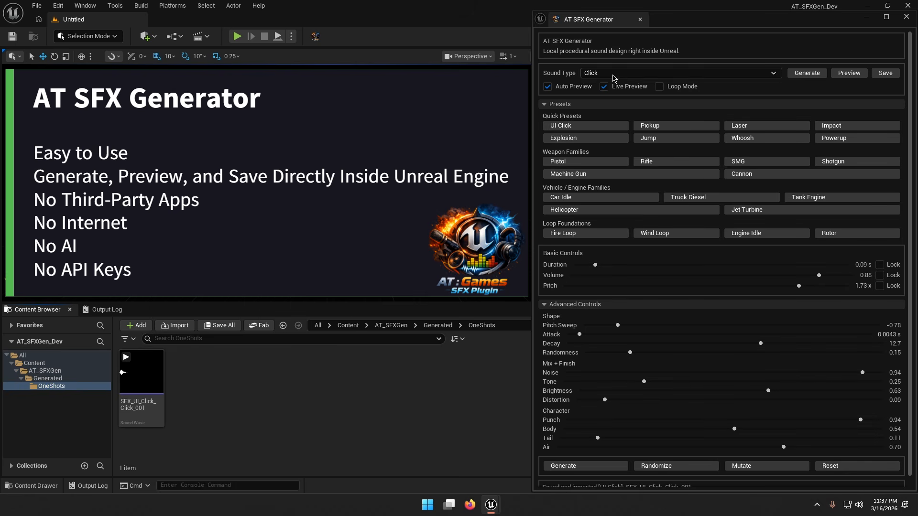
Step: Reload the UI Click preset, and generate one sound each from the Pickup and Laser quick presets
left_click(585, 125)
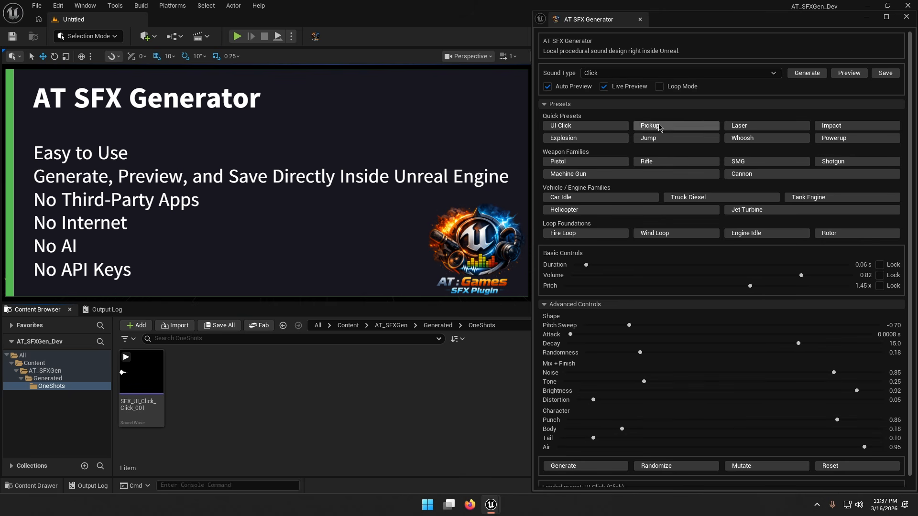
left_click(669, 125)
left_click(590, 465)
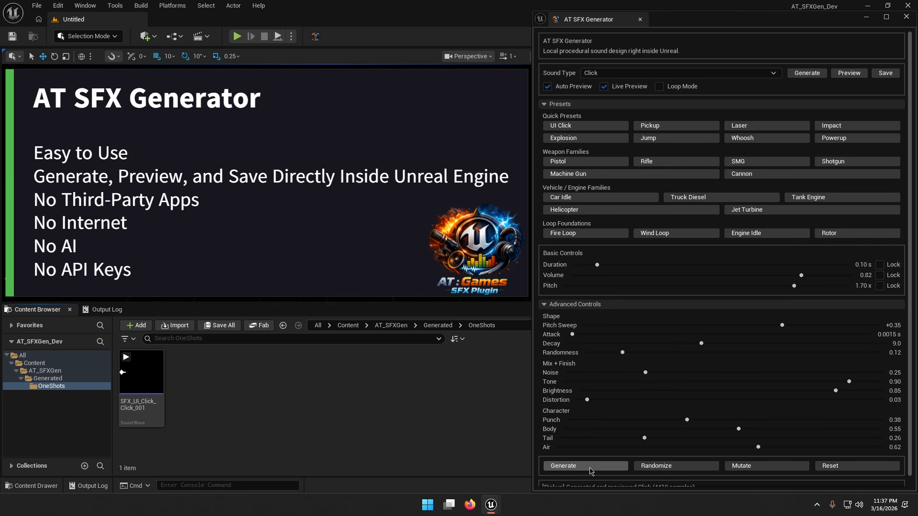
left_click(743, 126)
left_click(807, 73)
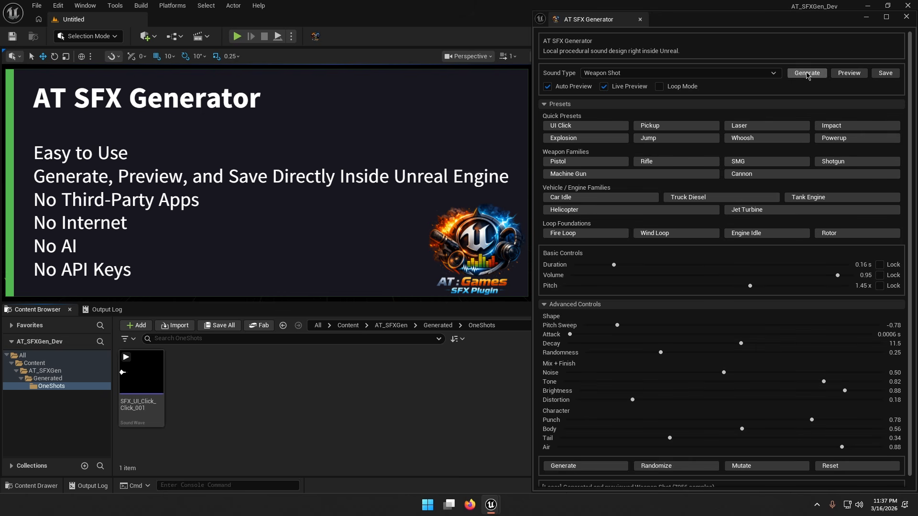
Step: Load the Impact quick preset, generate and preview it, and try randomized and mutated variations
left_click(832, 126)
left_click(821, 73)
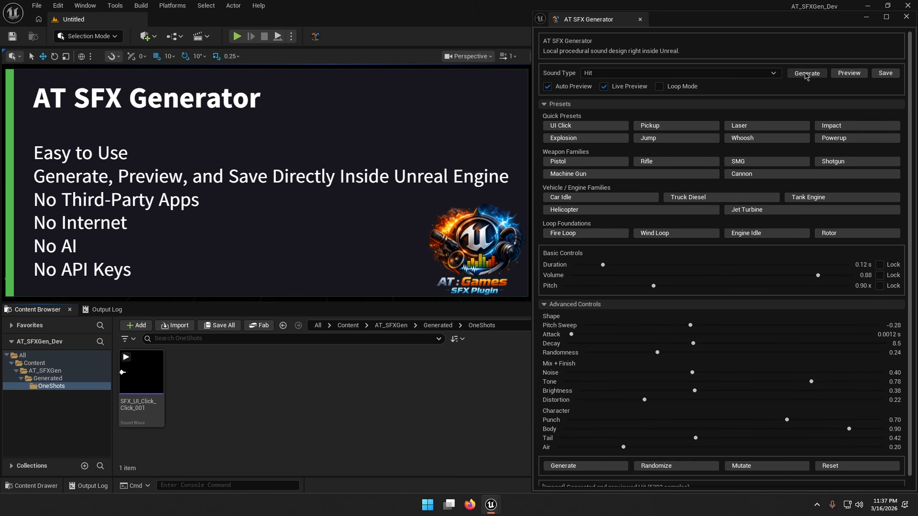
left_click(850, 73)
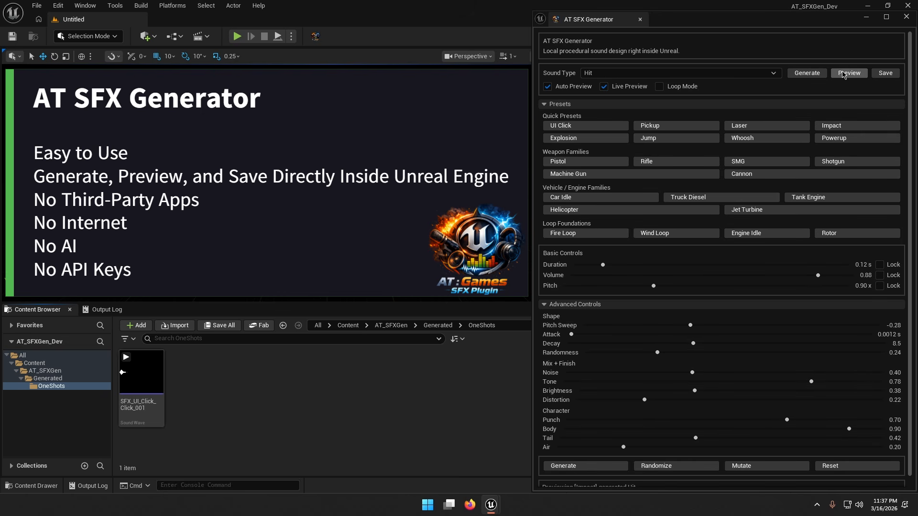
left_click(744, 466)
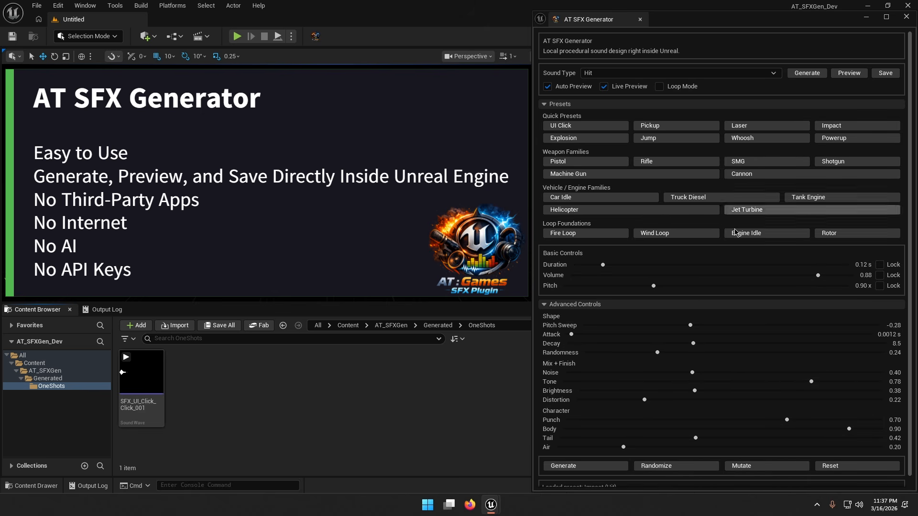
left_click(593, 467)
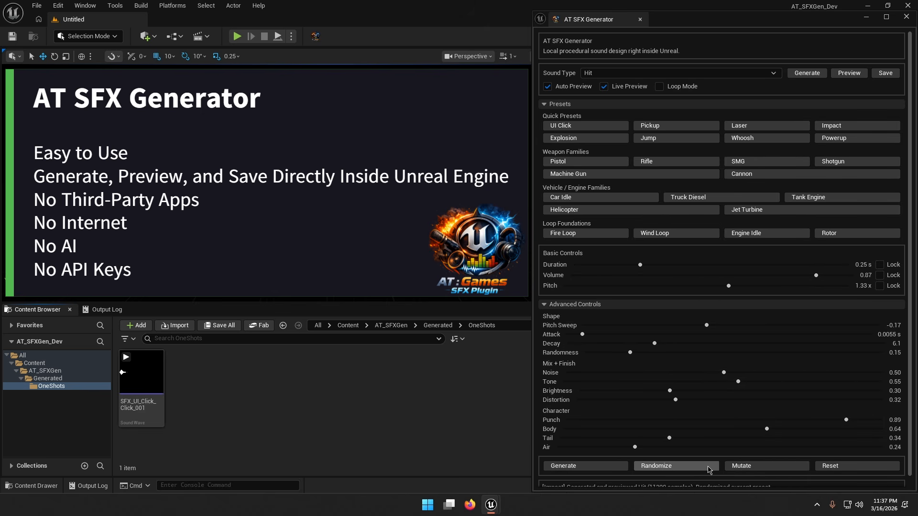
left_click(732, 466)
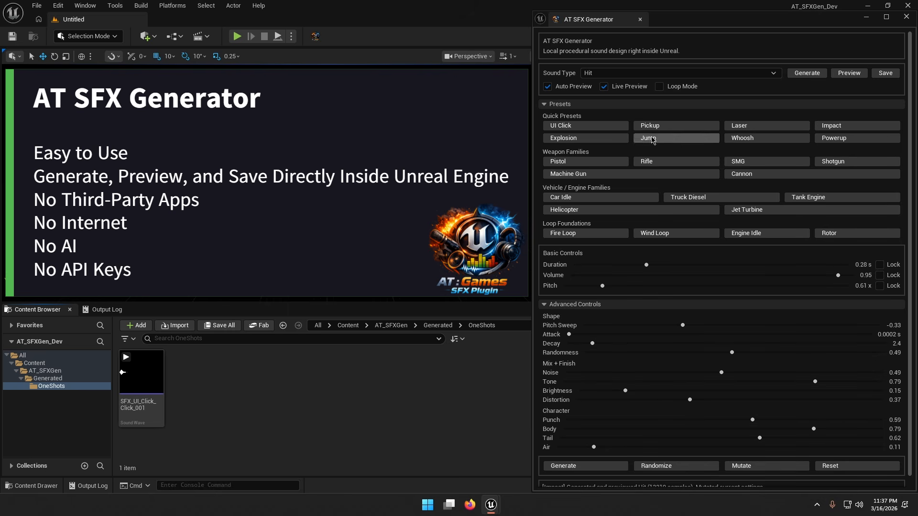
Step: Load the Explosion quick preset and generate randomized variations of it
left_click(588, 139)
left_click(689, 470)
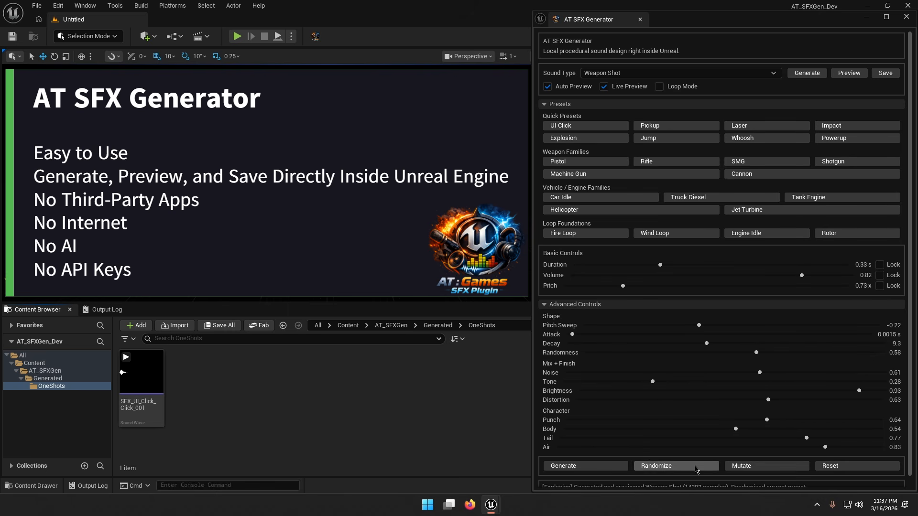
left_click(690, 471)
Step: Load the Whoosh quick preset and generate several randomized and mutated variations of it
left_click(773, 142)
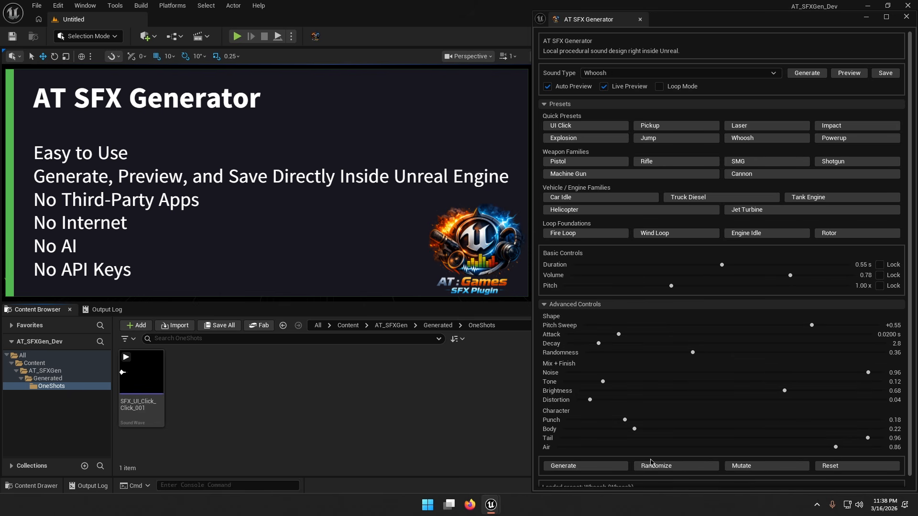
left_click(682, 470)
left_click(748, 469)
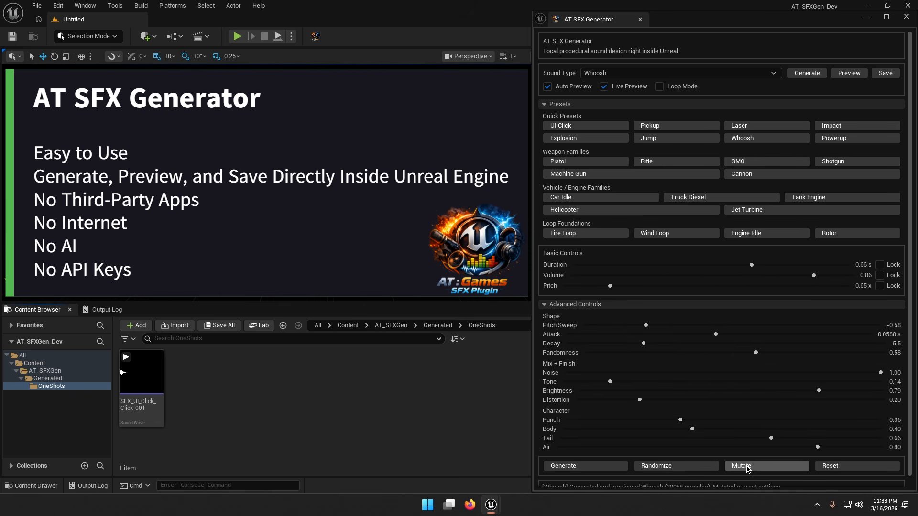
left_click(692, 471)
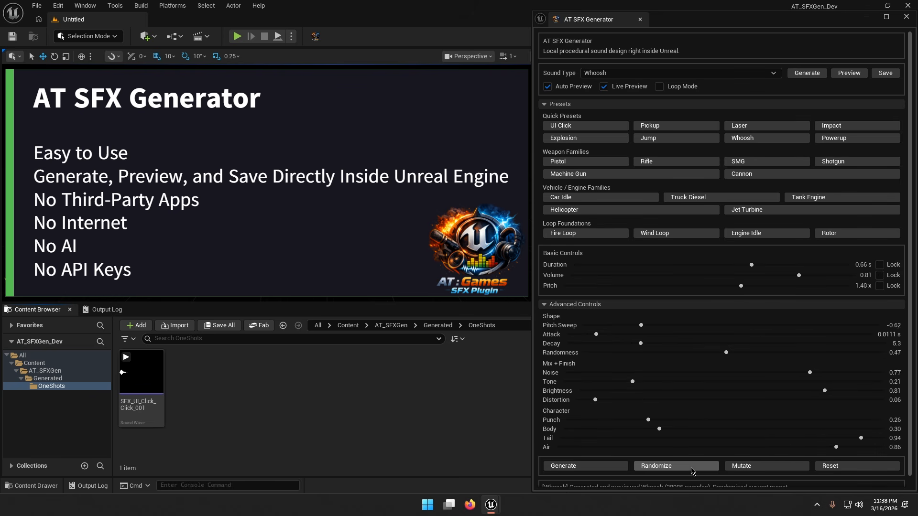
left_click(746, 468)
left_click(745, 468)
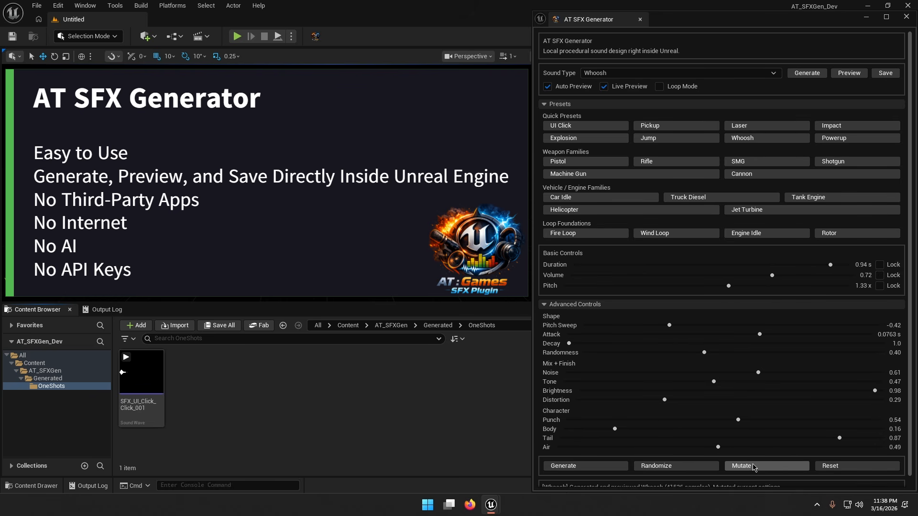
Step: Preview the mutated Whoosh, save it as a sound asset, and play the saved asset in the Content Browser
left_click(852, 73)
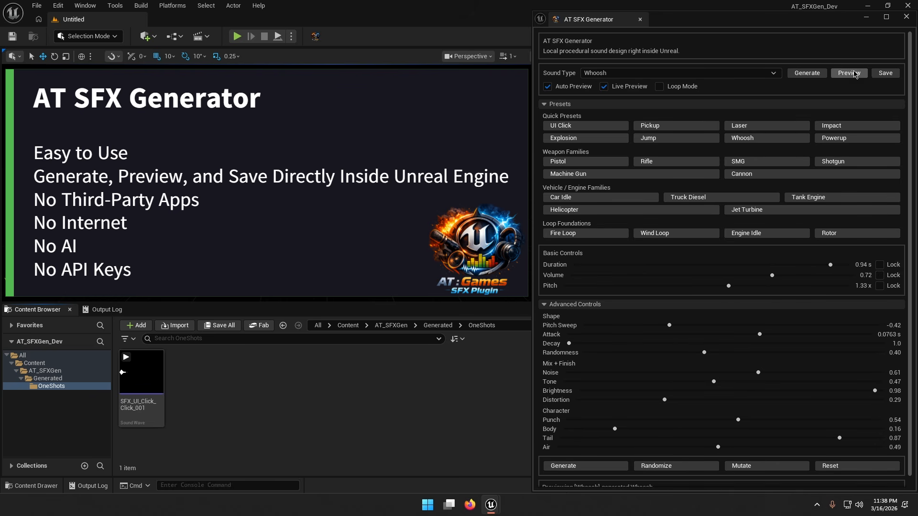
left_click(889, 74)
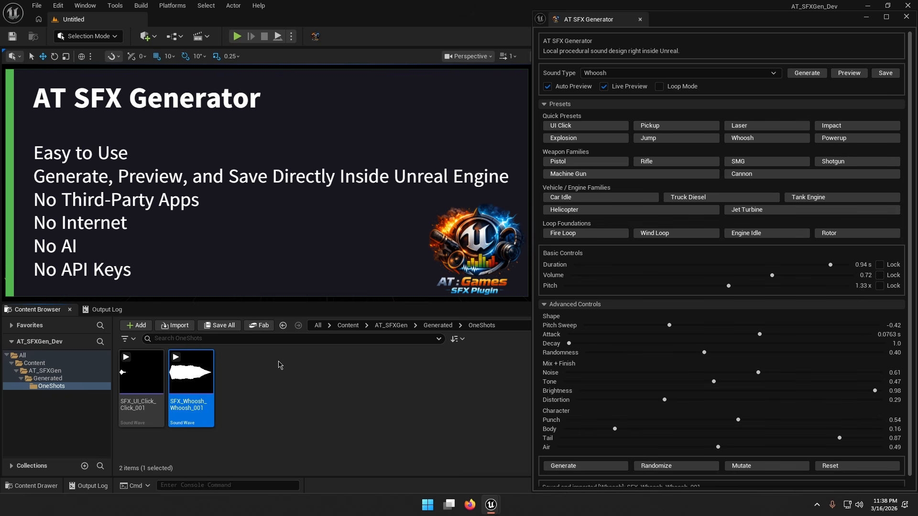
left_click(191, 375)
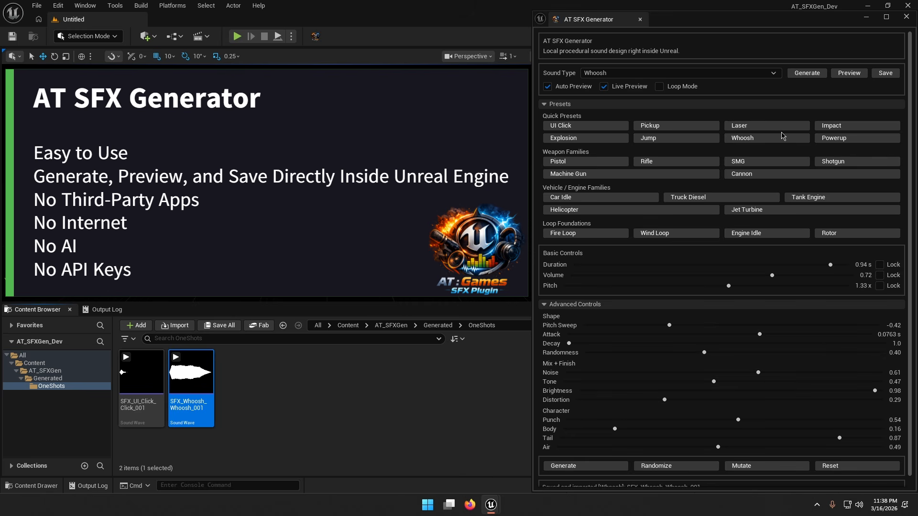
Step: Load the Powerup quick preset, generate it, and try randomized and mutated variations
left_click(838, 139)
left_click(599, 471)
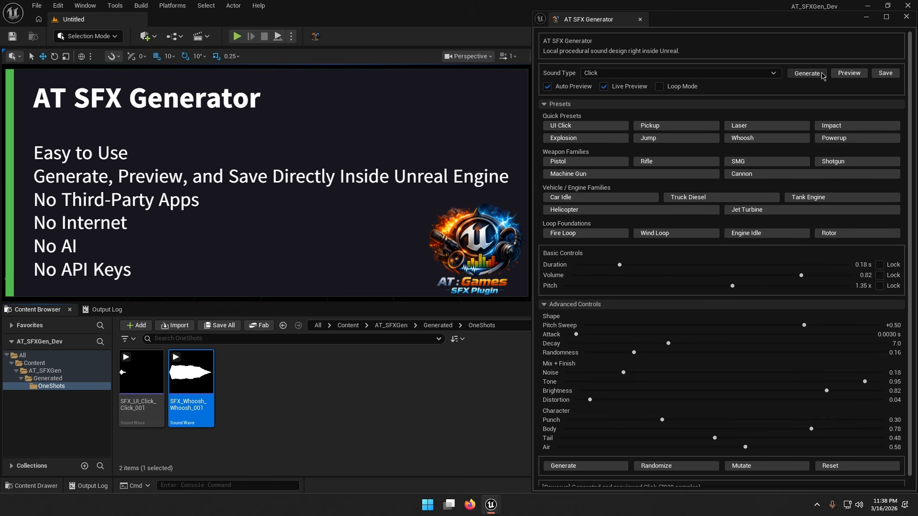
left_click(658, 467)
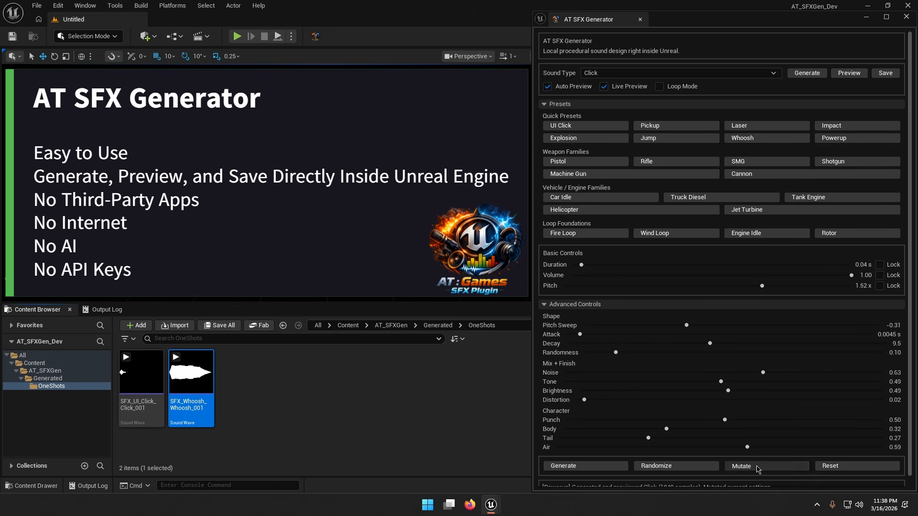
Step: Load the Pistol and Rifle weapon presets in turn, trying randomized and mutated variations of each
left_click(588, 161)
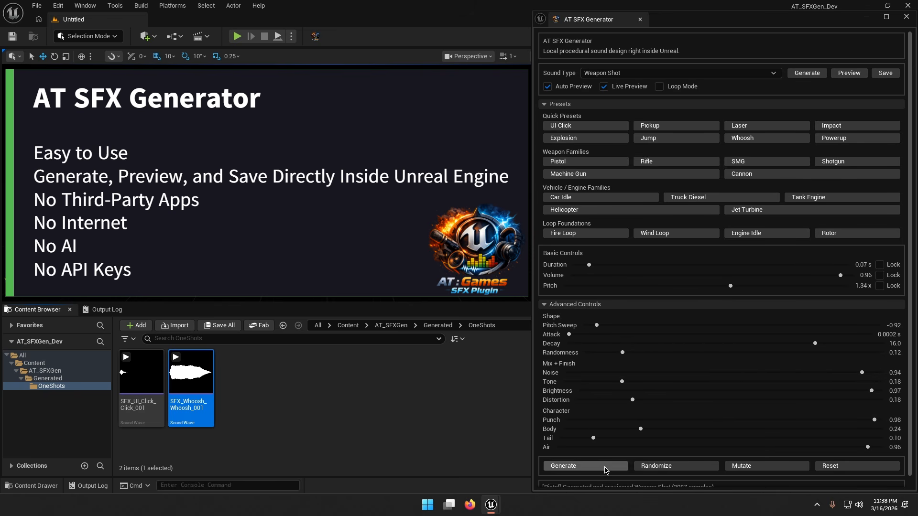
left_click(674, 468)
left_click(760, 468)
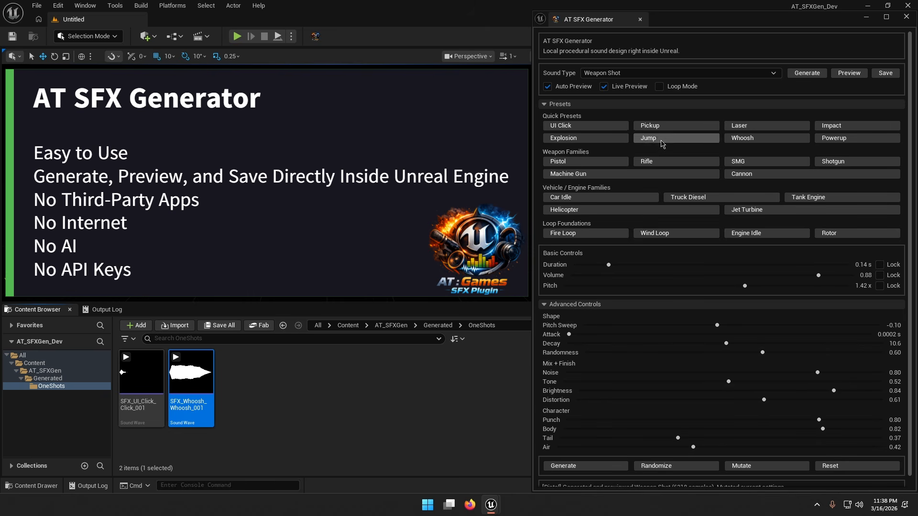
left_click(670, 162)
left_click(740, 468)
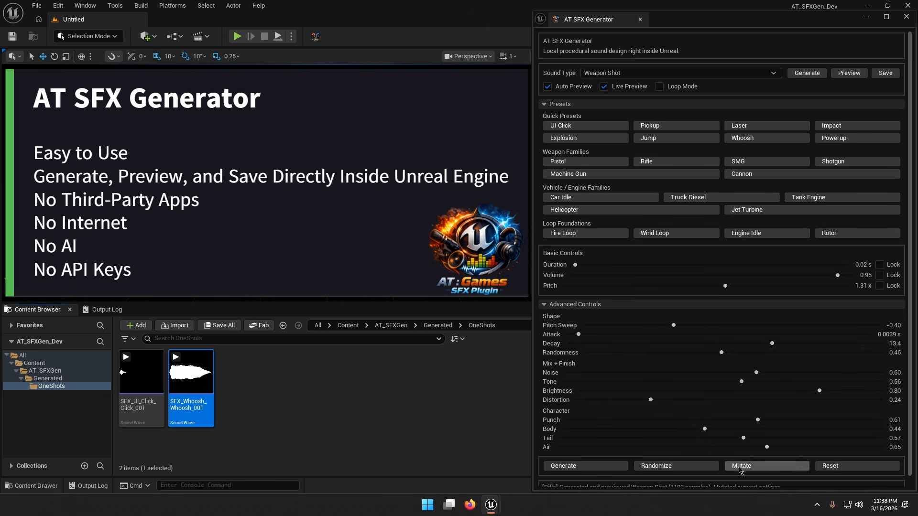
left_click(674, 466)
Step: Load the SMG weapon preset, generate it, and randomize it repeatedly
left_click(752, 162)
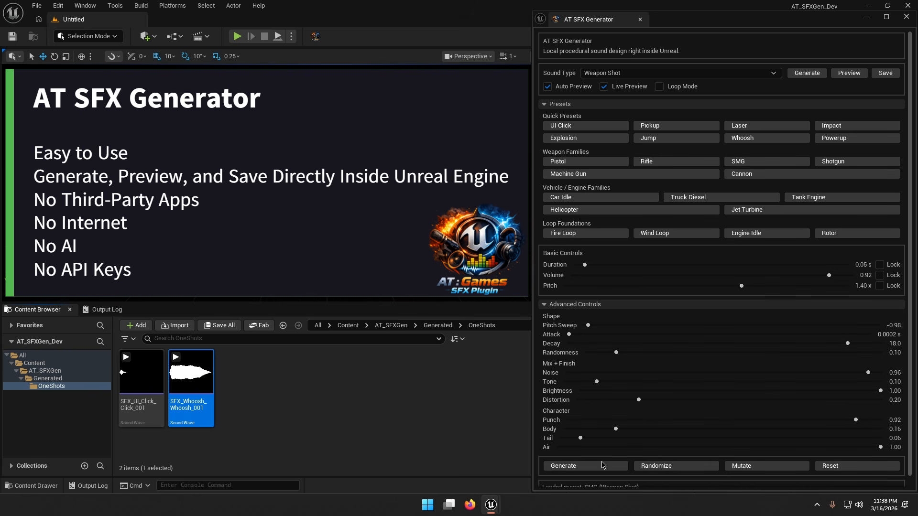
left_click(603, 465)
left_click(698, 467)
left_click(702, 467)
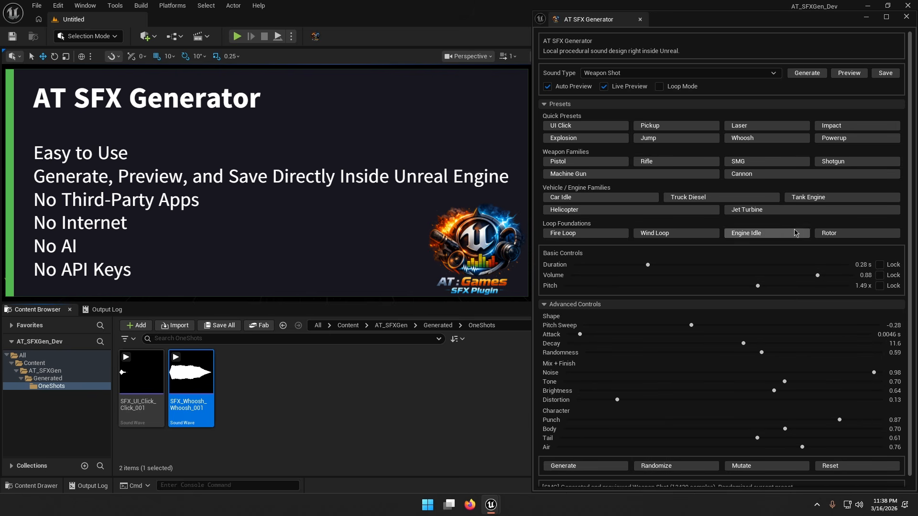
Step: Load the Shotgun and Machine Gun weapon presets in turn, randomizing each one
left_click(848, 163)
left_click(712, 469)
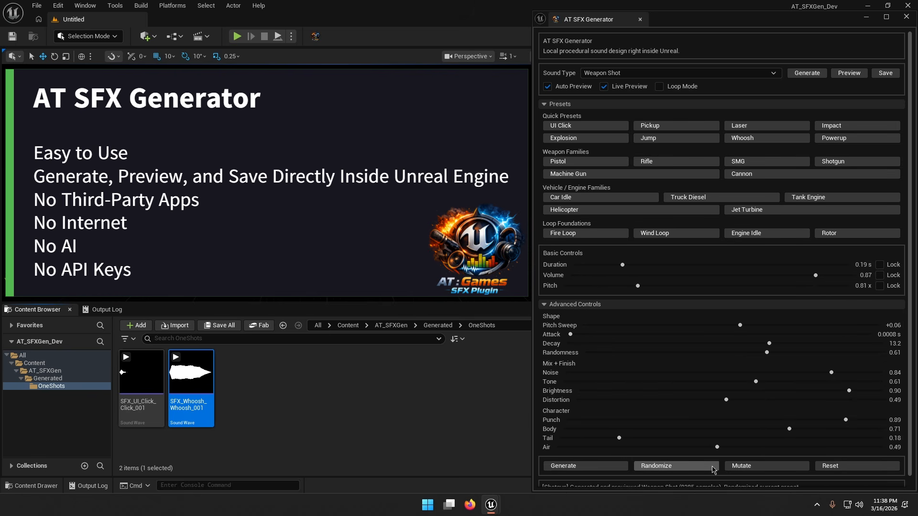
left_click(712, 468)
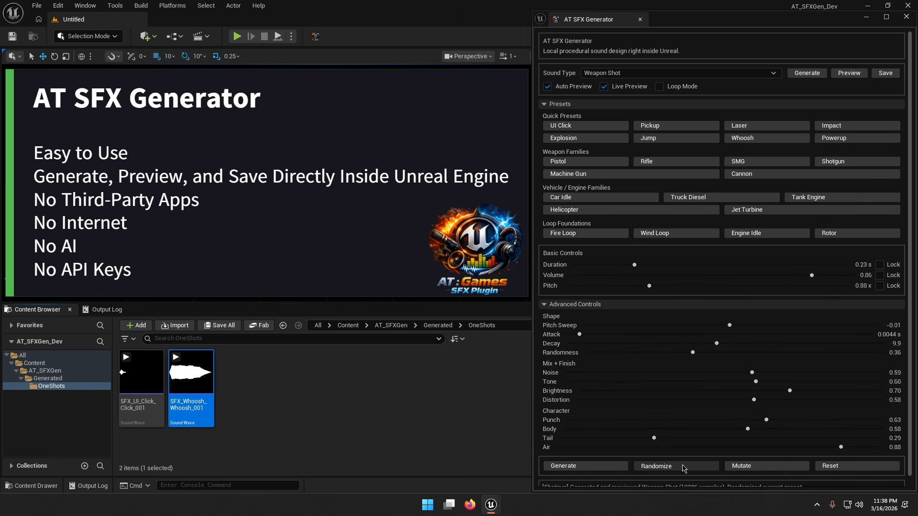
left_click(598, 177)
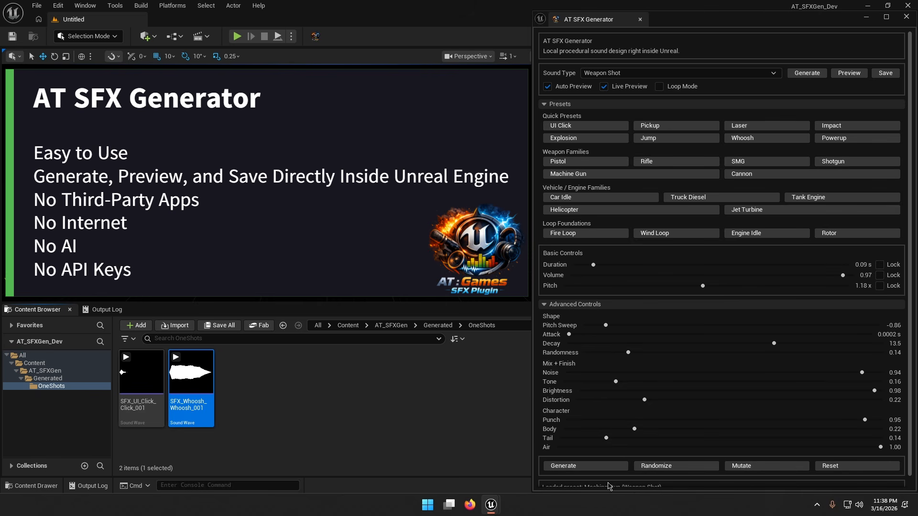
left_click(665, 466)
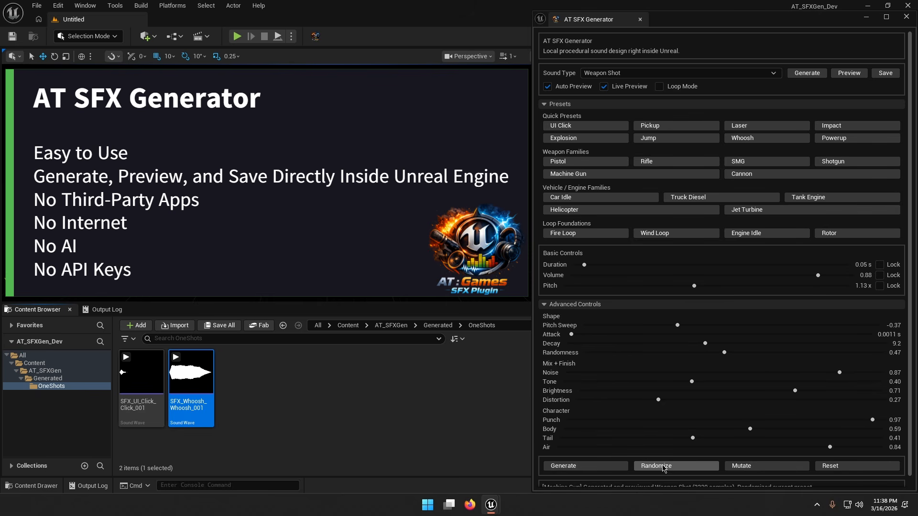
Step: Load the Cannon weapon preset, generate and preview it, and try a randomized and a mutated variation
left_click(728, 175)
left_click(595, 466)
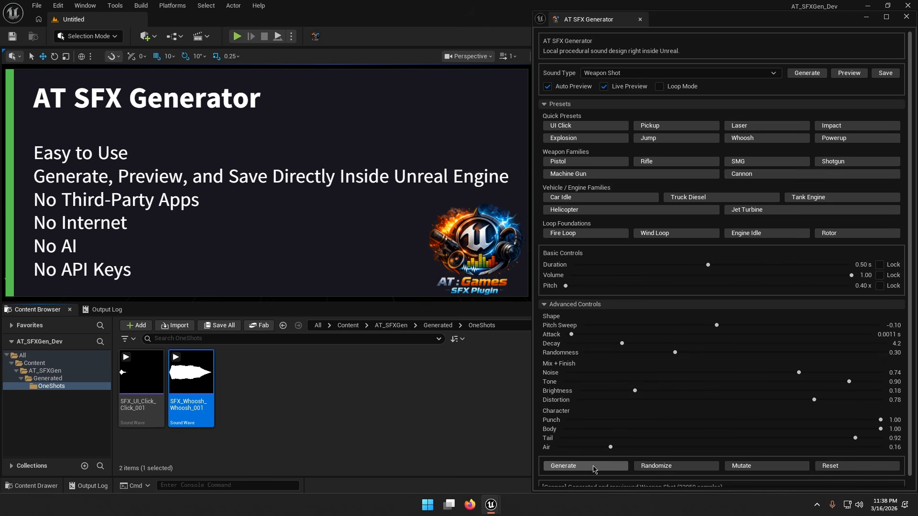
left_click(844, 72)
left_click(810, 74)
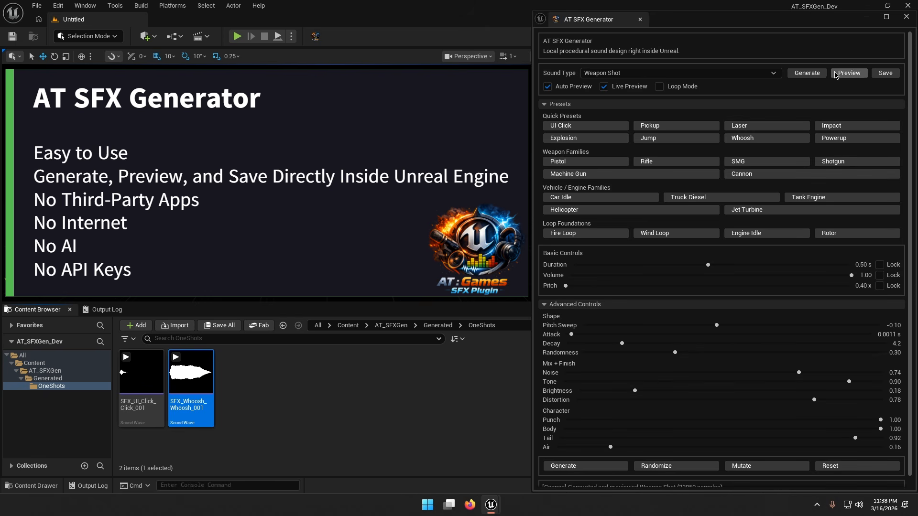
left_click(664, 466)
left_click(741, 471)
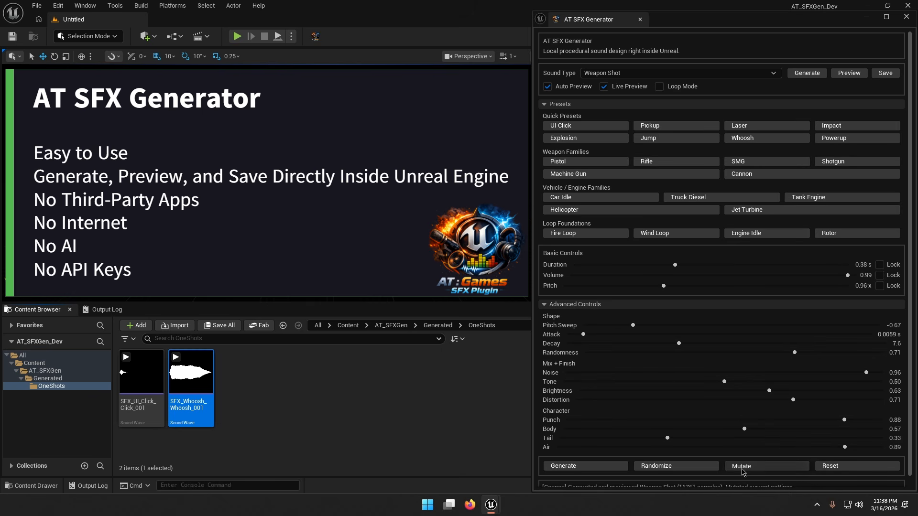
Step: Load the Car Idle engine preset, generate its loop, and try a randomized and a mutated variation
left_click(577, 198)
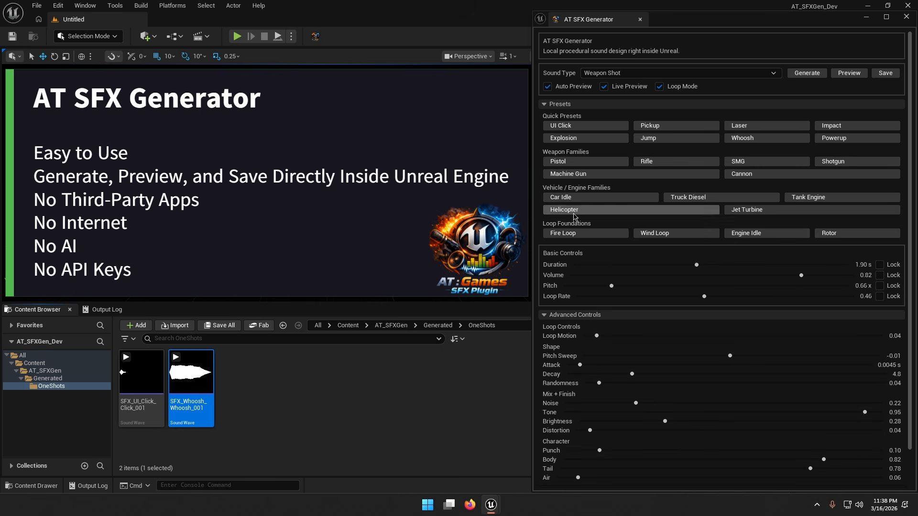
left_click(604, 456)
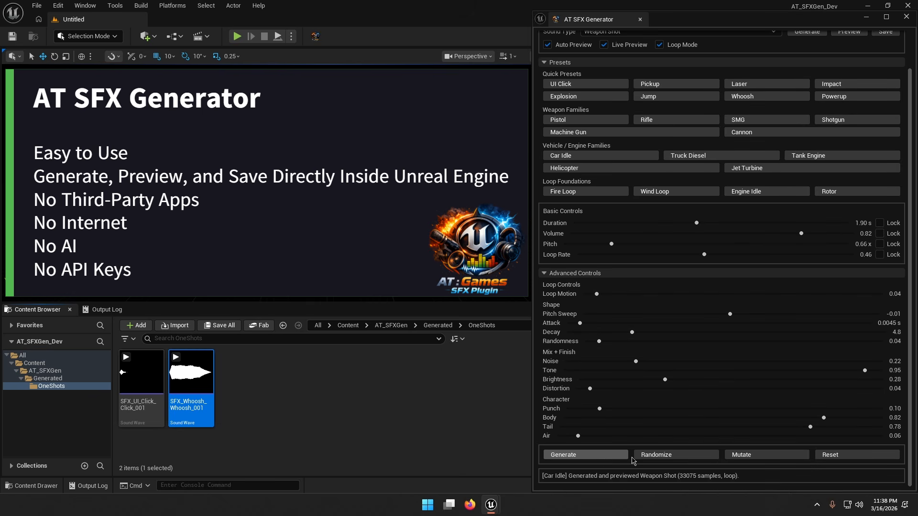
left_click(702, 457)
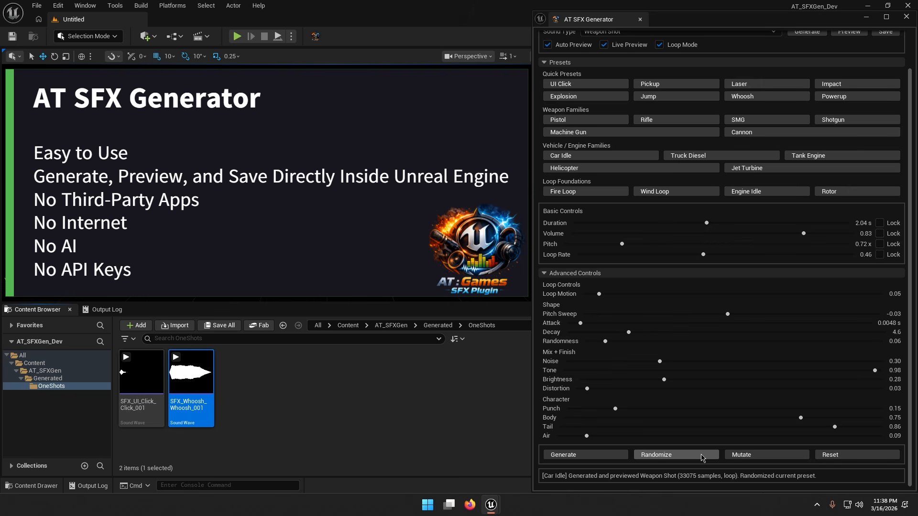
left_click(745, 455)
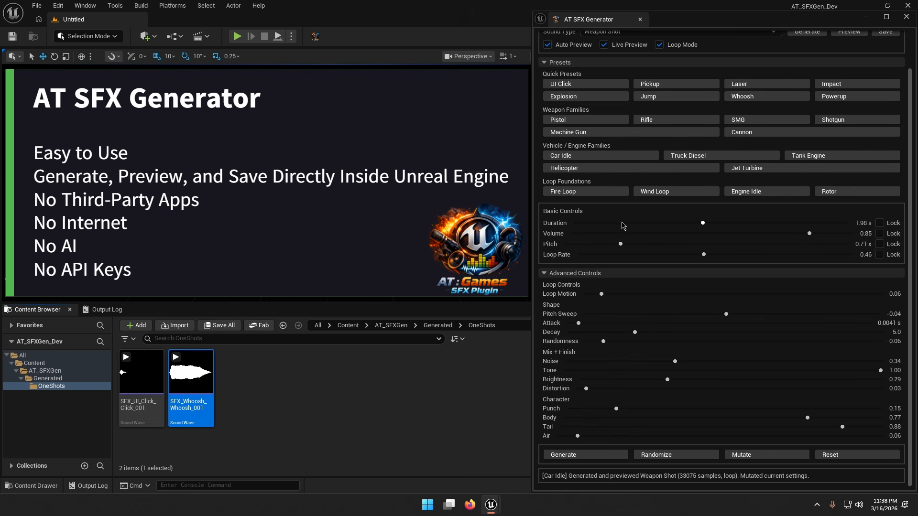
Step: Set the Car Idle loop's duration to 4.00 s, noise to 0.17, punch to 0.07, distortion to 0.83 and tail to 0.12
left_click_drag(702, 223, 846, 224)
left_click(622, 362)
left_click(590, 409)
left_click(742, 389)
left_click(600, 427)
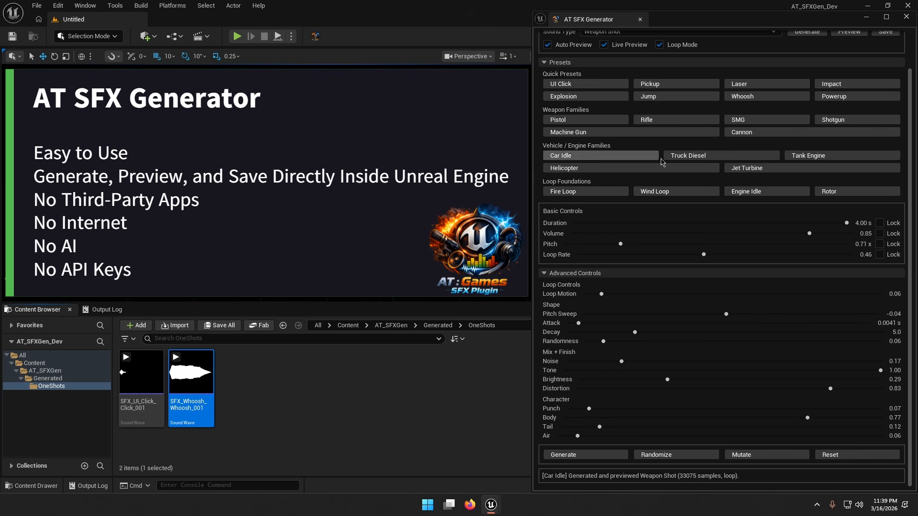
Step: Load the Truck Diesel engine preset, generate its loop, and try randomized and mutated variations
left_click(689, 156)
left_click(608, 455)
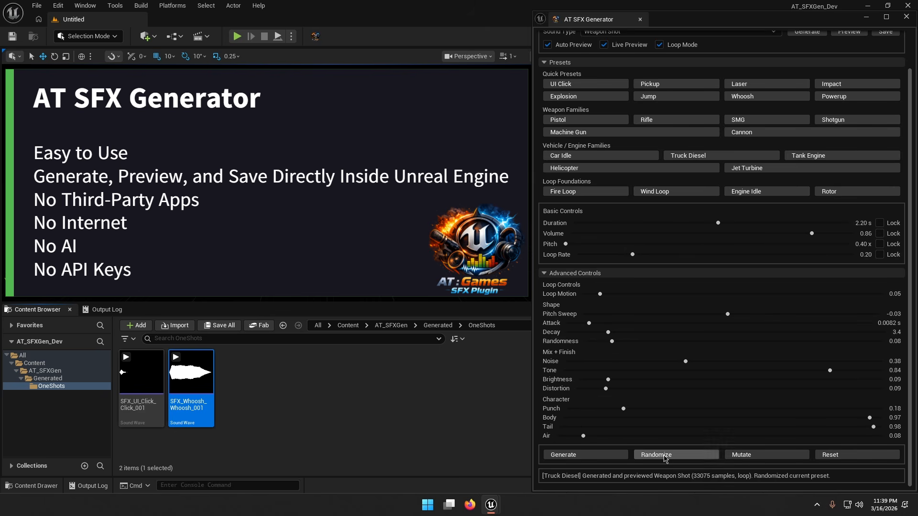
left_click(746, 455)
left_click(749, 457)
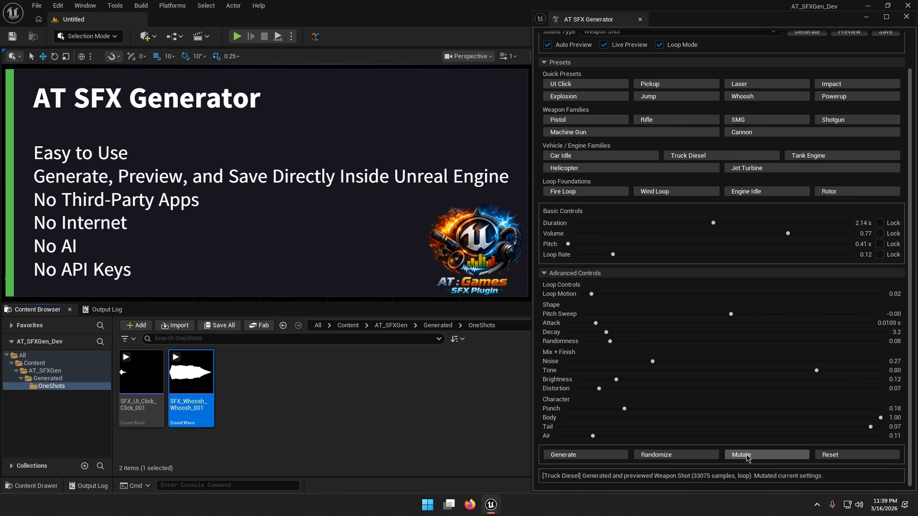
Step: Set the Truck Diesel loop's brightness to 0.32 and increase its loop motion and volume
left_click_drag(667, 379, 678, 379)
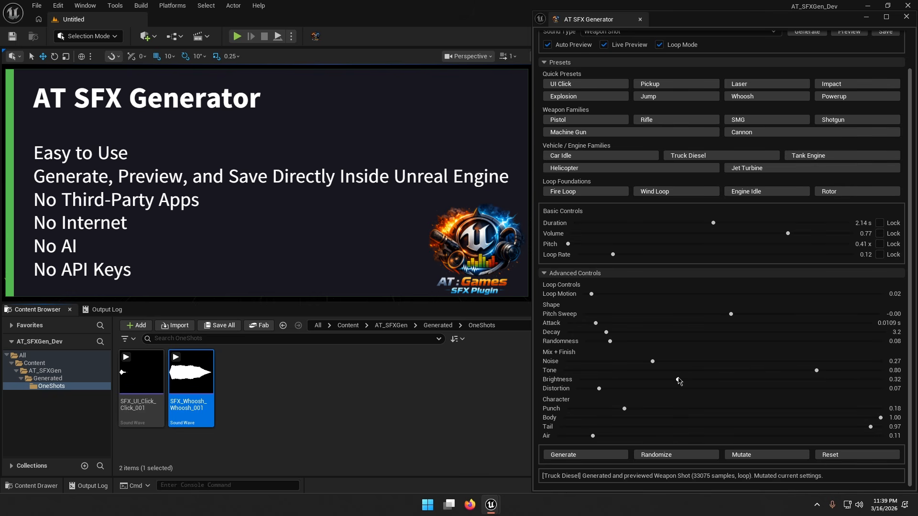
left_click(781, 294)
left_click_drag(817, 235, 884, 226)
Step: Randomize the Truck Diesel loop once and mutate it repeatedly
left_click(666, 460)
left_click(749, 458)
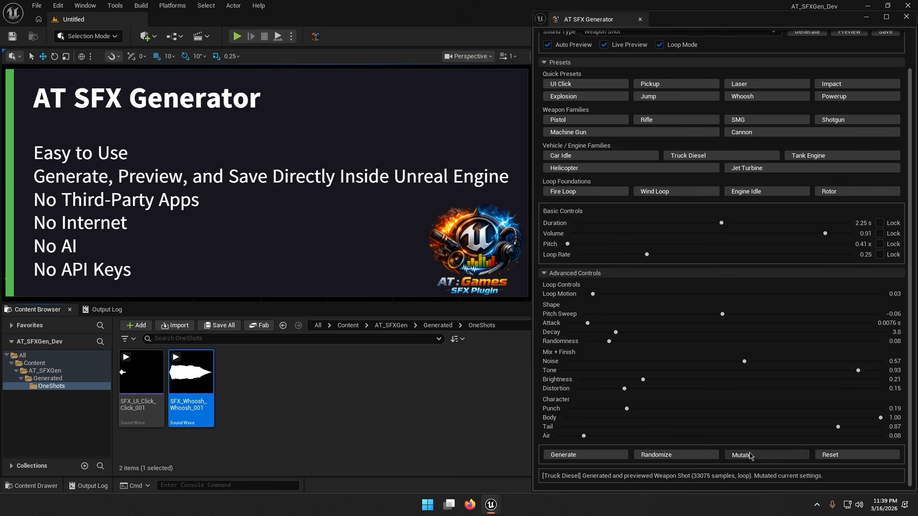
left_click(749, 458)
left_click(750, 458)
left_click(750, 458)
left_click(750, 458)
left_click(749, 460)
left_click(748, 461)
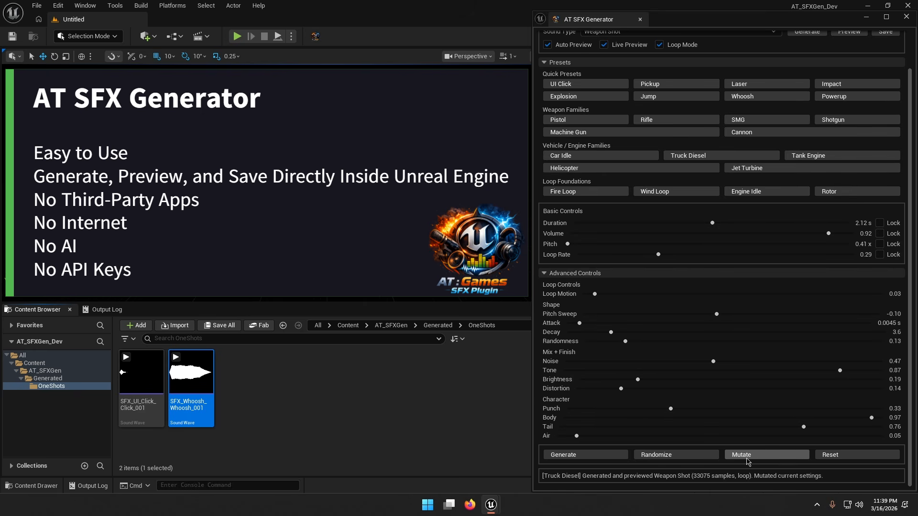
Step: Set the Truck Diesel loop's tail to 0.05, body to 0.76, punch to 0.92, randomness to 0.54, pitch sweep to -0.92 and attack to 0.0002 s
left_click(669, 427)
left_click(594, 419)
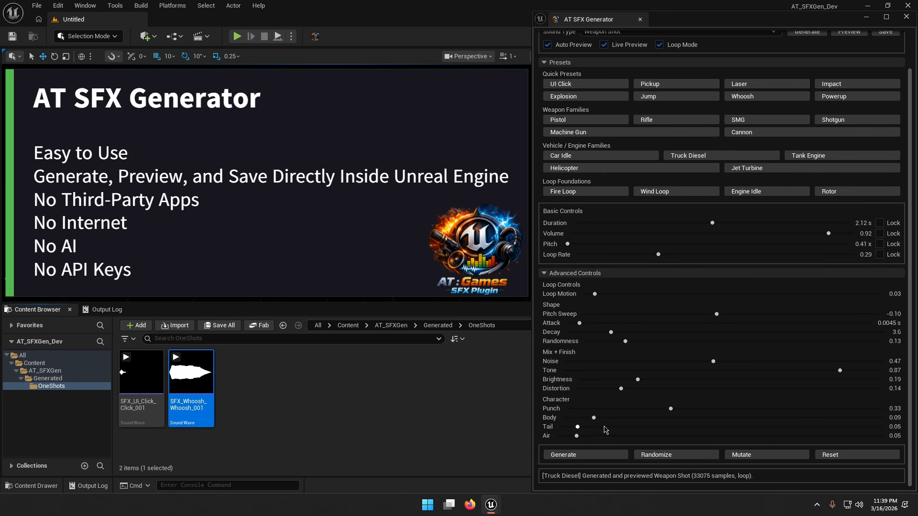
left_click(805, 418)
left_click(813, 409)
left_click(745, 341)
left_click_drag(580, 323, 546, 330)
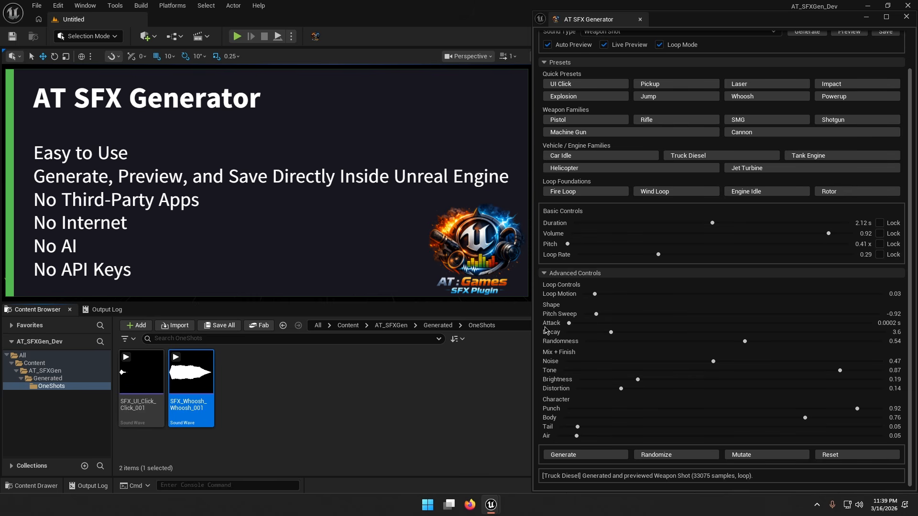
Step: Set the Truck Diesel loop's punch to 0.23, distortion to 0.09, brightness to 0.60 and noise to 0.03
left_click(569, 409)
left_click(639, 408)
left_click_drag(592, 389, 745, 381)
left_click_drag(596, 362, 576, 362)
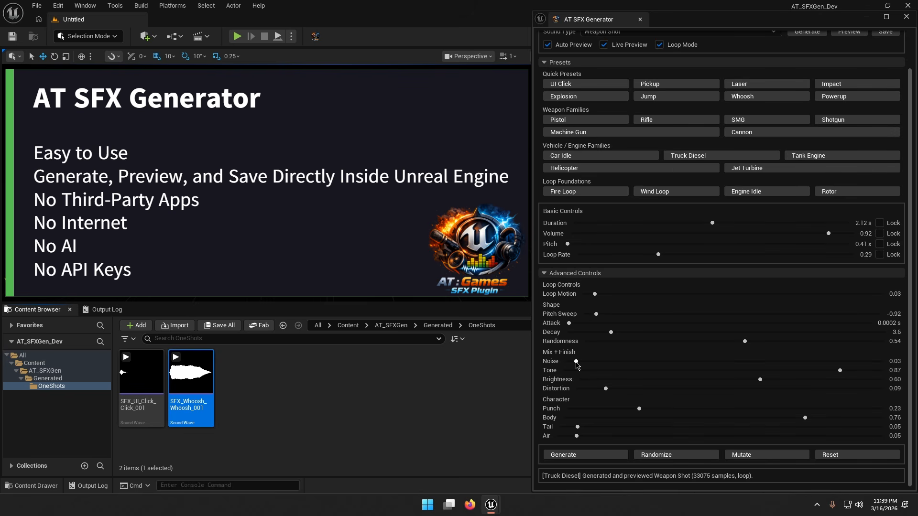
Step: Load the Tank Engine preset, generate its loop, and try a randomized and a mutated variation
left_click(813, 157)
left_click(589, 455)
left_click(675, 455)
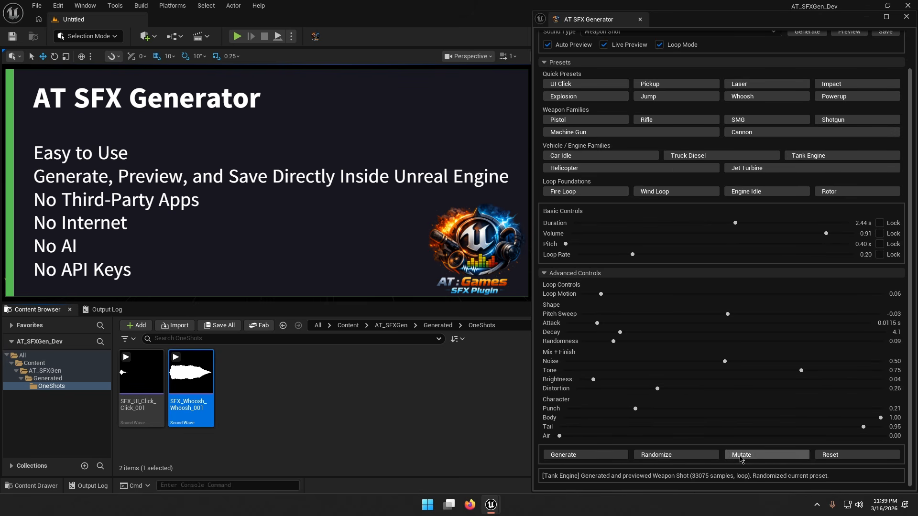
left_click(766, 455)
Step: Load the Fire Loop foundation preset, generate it, and try a randomized and a mutated variation
left_click(575, 192)
left_click(589, 454)
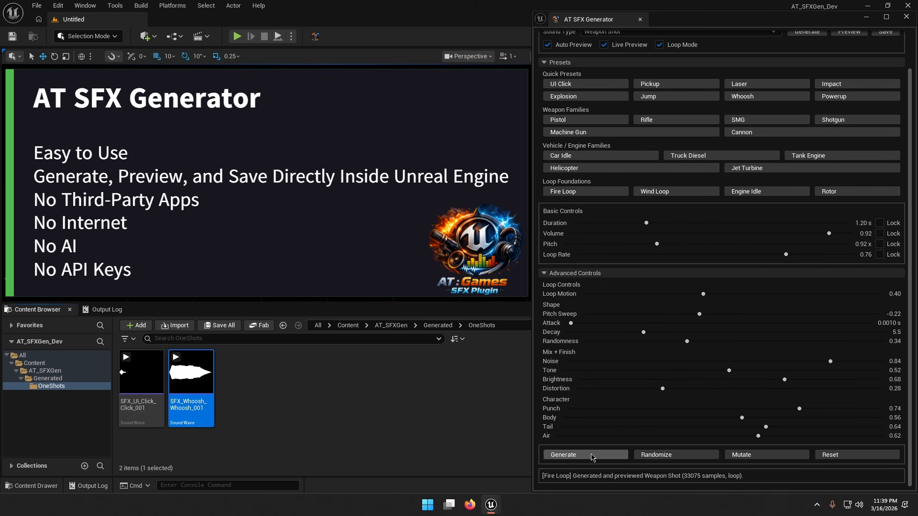
left_click(667, 456)
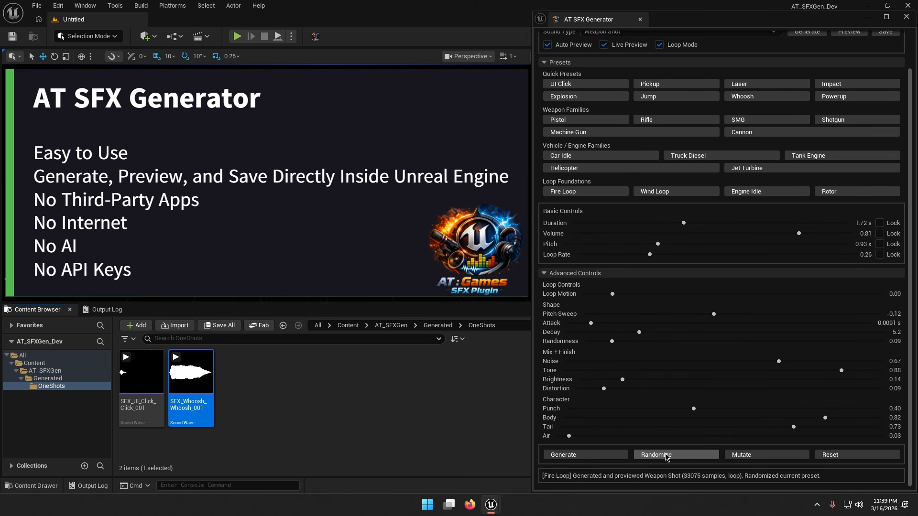
left_click(738, 456)
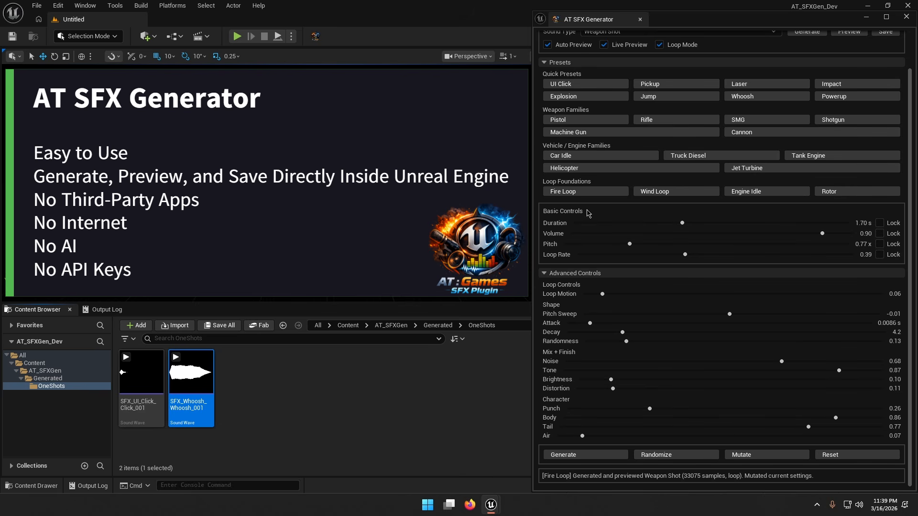
Step: Load the Helicopter preset and try a randomized and a mutated variation of its loop
left_click(604, 170)
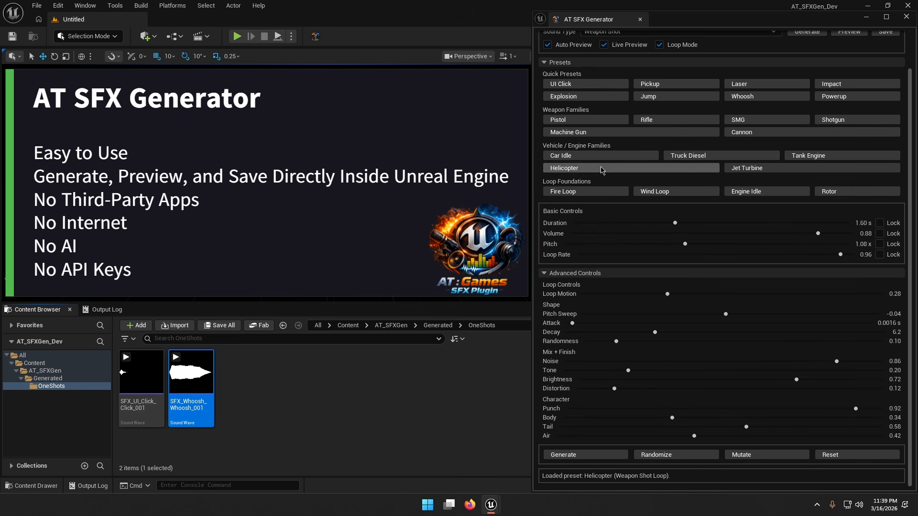
left_click(662, 457)
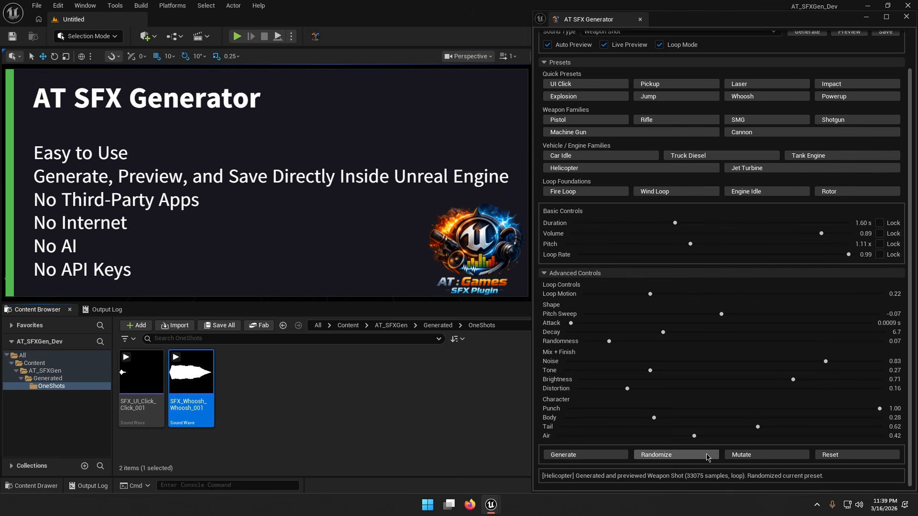
left_click(743, 456)
Step: Load the Jet Turbine preset and try randomized and mutated variations of its loop
left_click(744, 171)
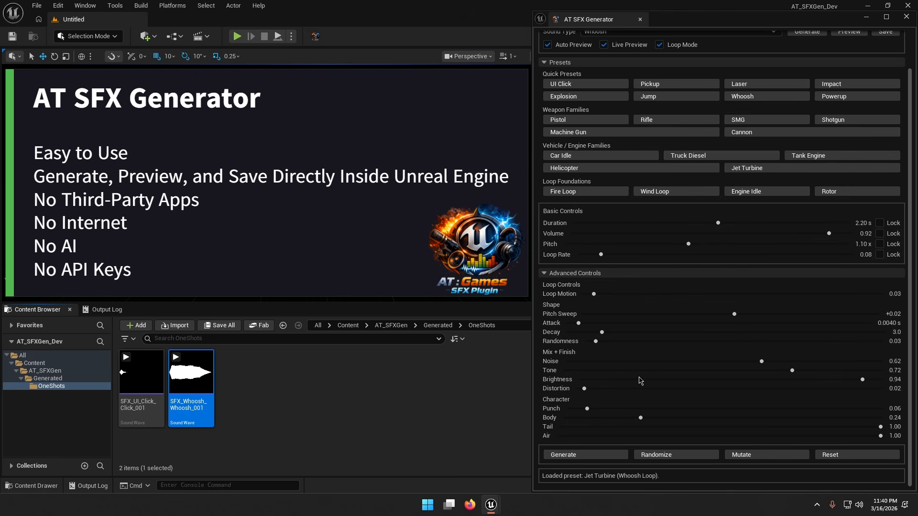
left_click(672, 456)
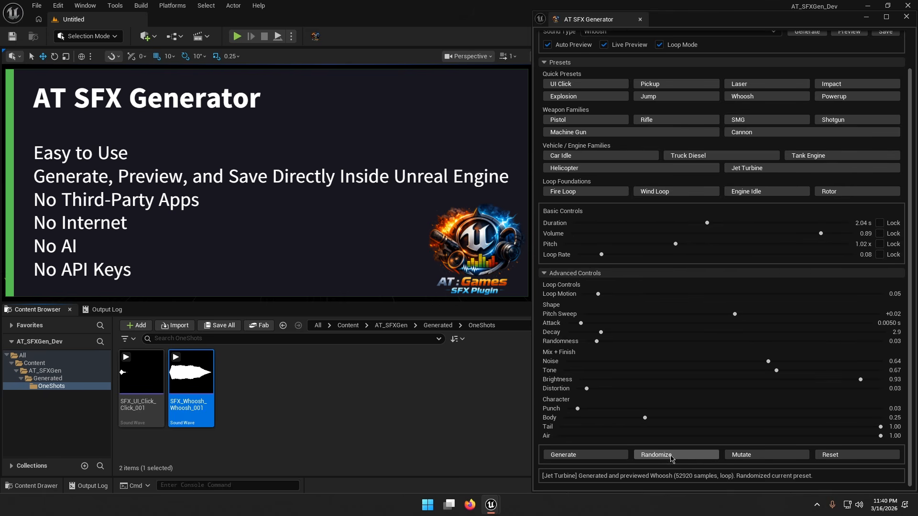
left_click(739, 457)
left_click(688, 457)
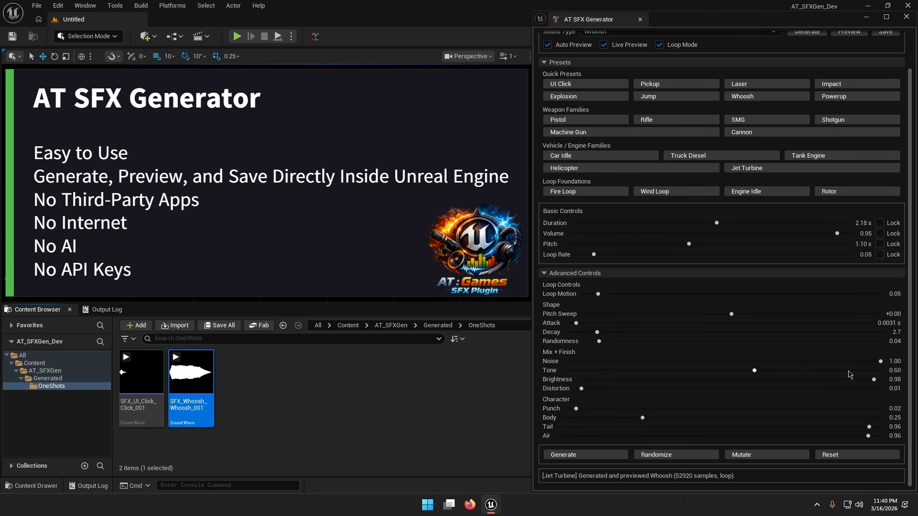
Step: Set the Jet Turbine loop's tone to 0.90, brightness to 0.19, volume to 1.00 and duration to about 3.95 s
left_click_drag(869, 378, 636, 379)
left_click_drag(580, 234, 867, 239)
left_click_drag(811, 225, 846, 227)
left_click_drag(597, 225, 853, 234)
left_click(846, 223)
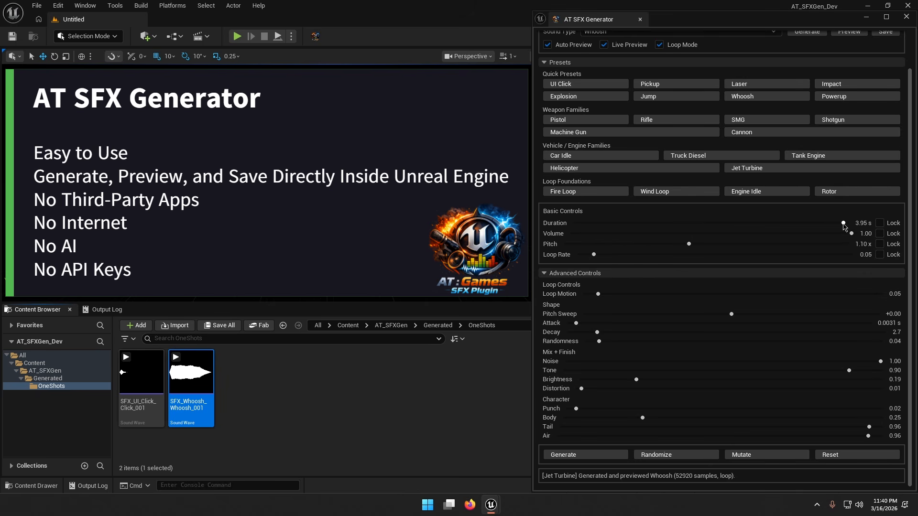
Step: Raise the Jet Turbine loop's pitch and loop rate, and mutate the sound repeatedly
left_click(746, 245)
left_click(617, 255)
left_click(742, 456)
left_click(742, 455)
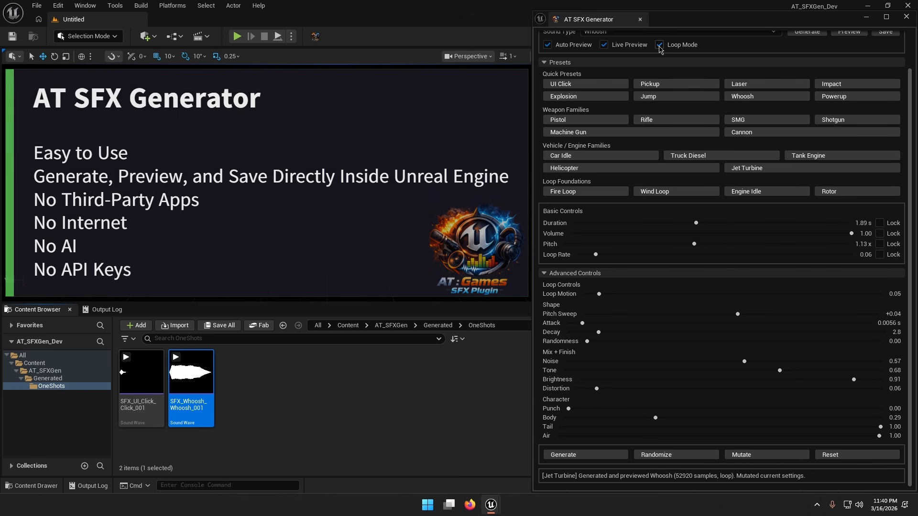
Step: Save the Jet Turbine loop as a sound asset and open it from the generated Loops folder
scroll(696, 360, "up", 2)
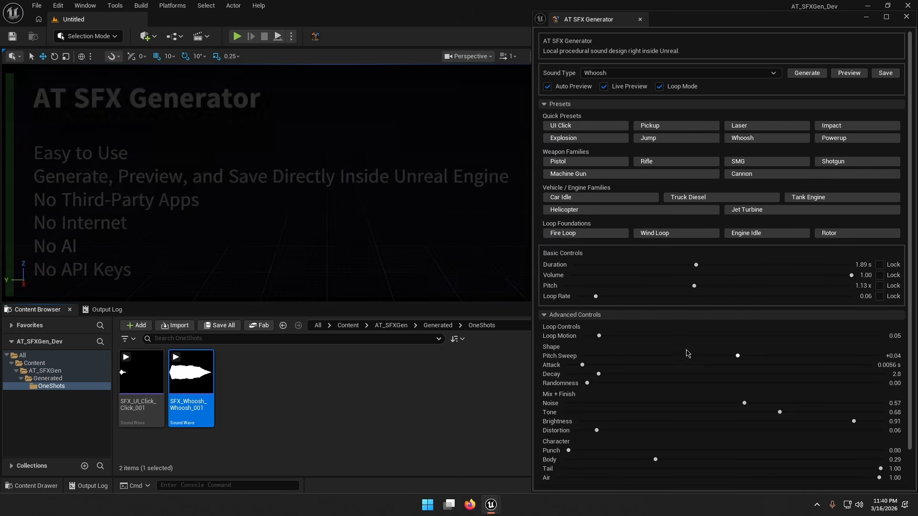
left_click(883, 76)
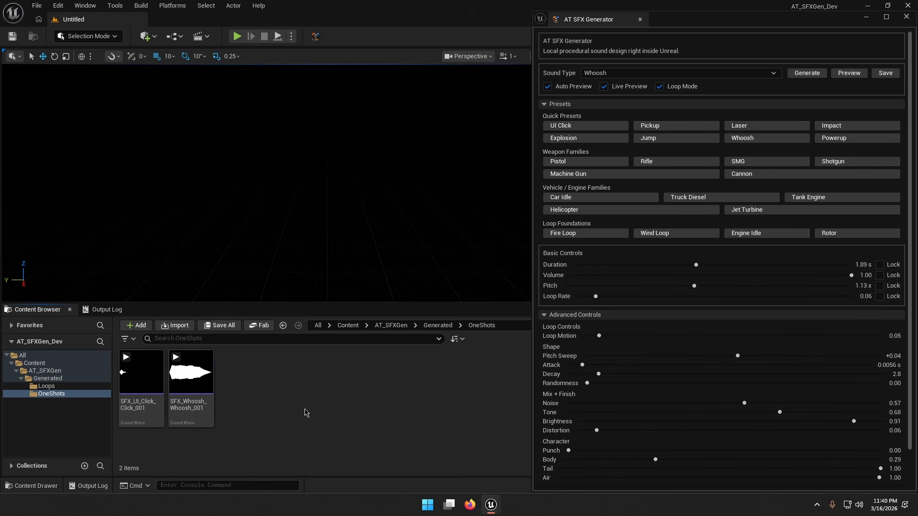
left_click(46, 386)
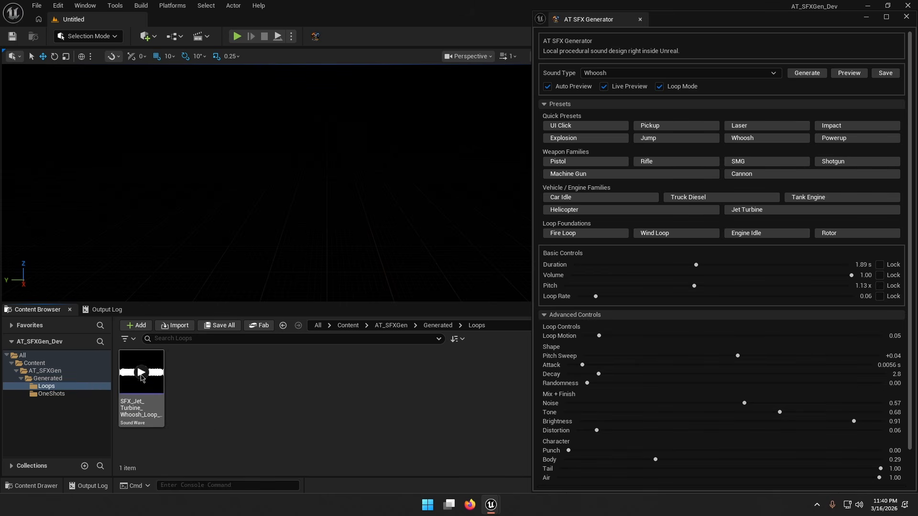
double_click(141, 379)
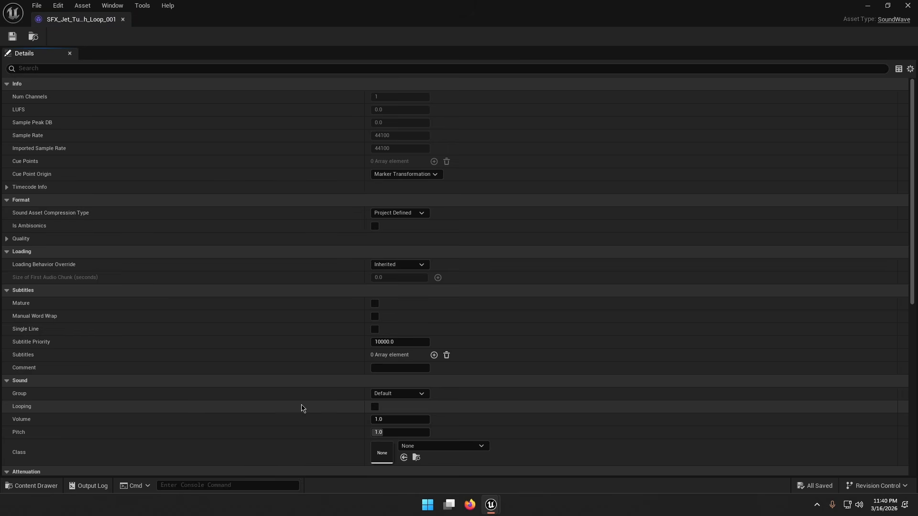
Step: Enable looping on the saved Jet Turbine sound wave and close its asset editor
left_click(377, 409)
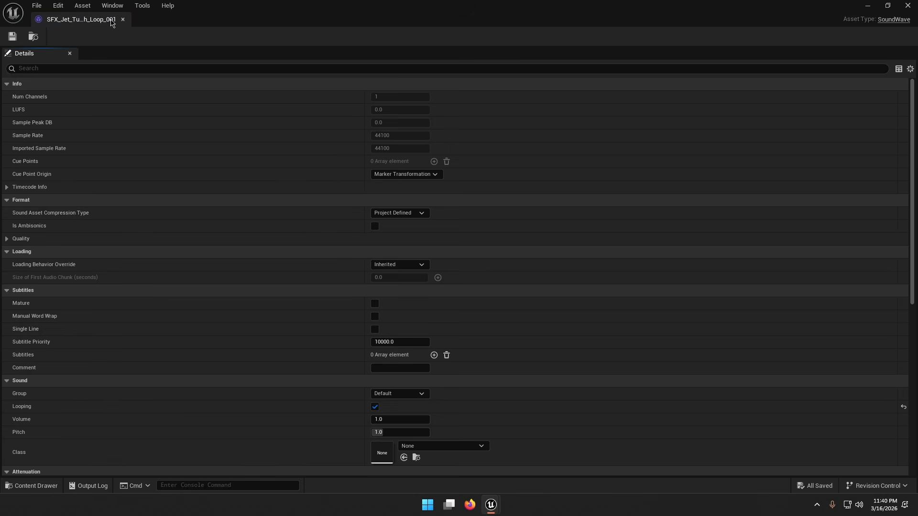
left_click(123, 19)
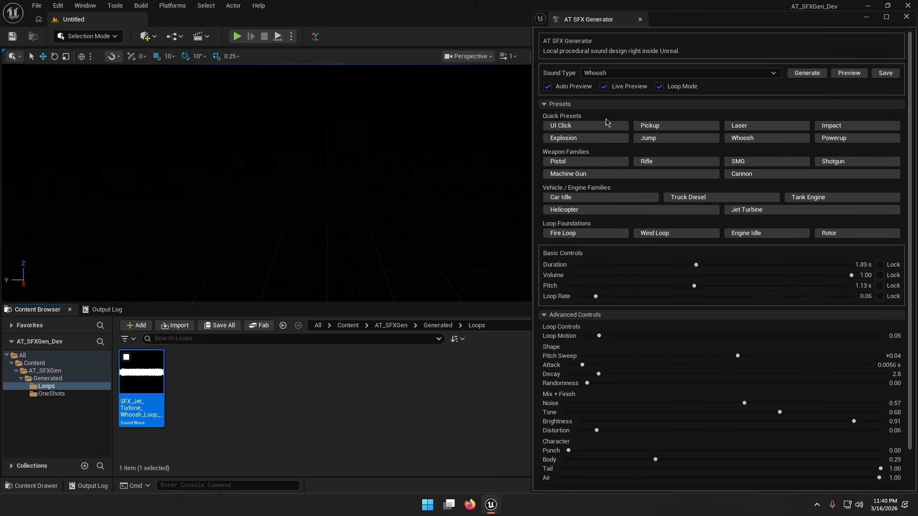
mouse_move(141, 378)
Step: Randomize the Jet Turbine loop in the generator and mutate the result twice
scroll(680, 287, "down", 2)
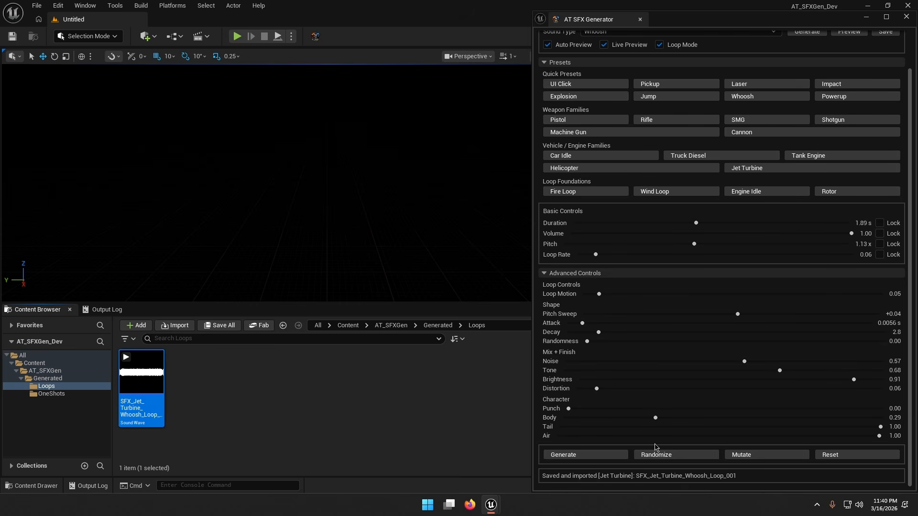
left_click(656, 455)
left_click(746, 456)
left_click(746, 456)
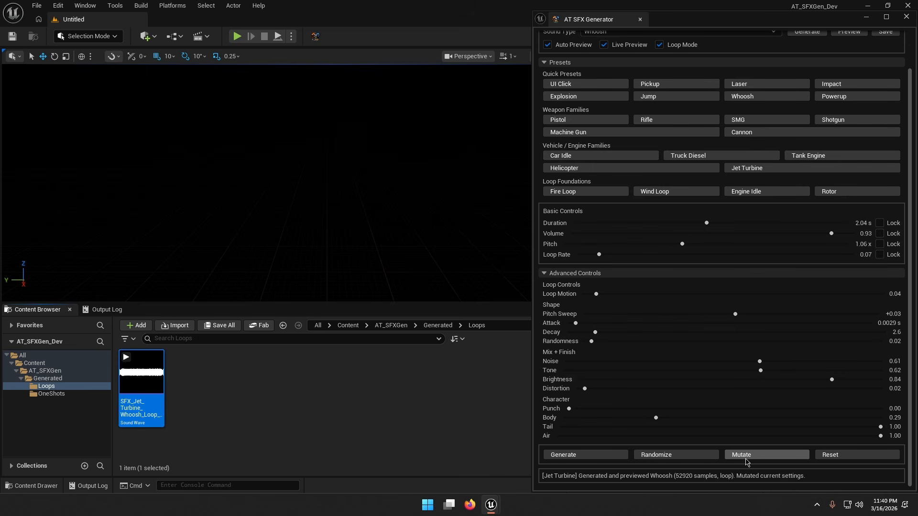
Step: Lock the Jet Turbine loop's duration, volume, pitch and loop rate
scroll(786, 429, "up", 2)
left_click(880, 296)
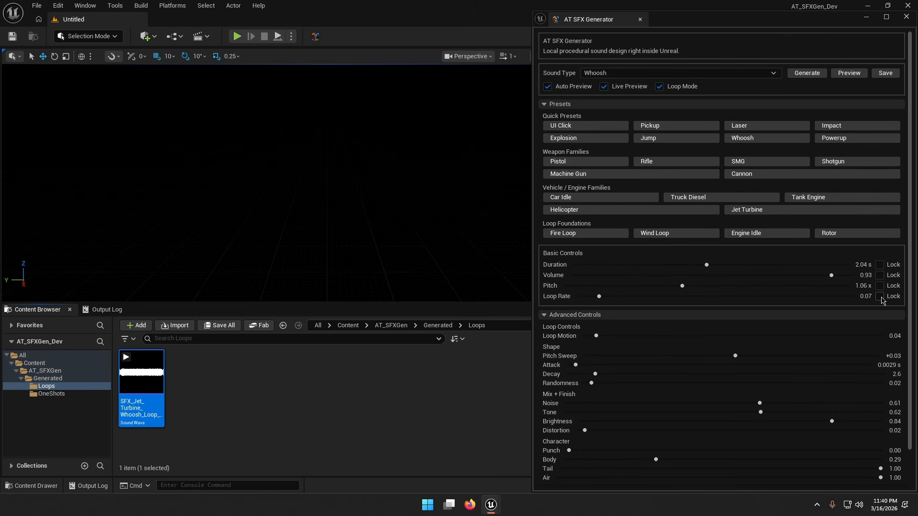
left_click(880, 286)
left_click(880, 275)
left_click(879, 264)
Step: Randomize and mutate the Jet Turbine loop twice with all four basic controls locked
scroll(760, 407, "down", 1)
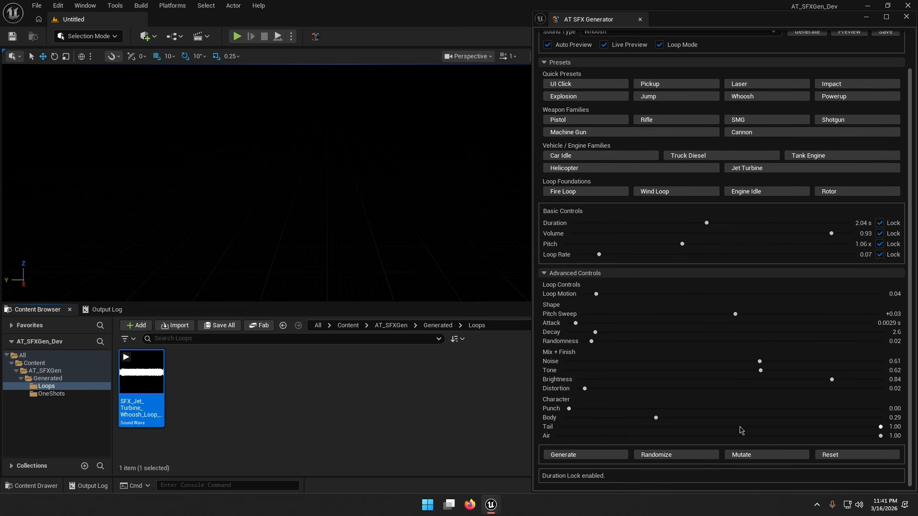
left_click(693, 457)
left_click(751, 455)
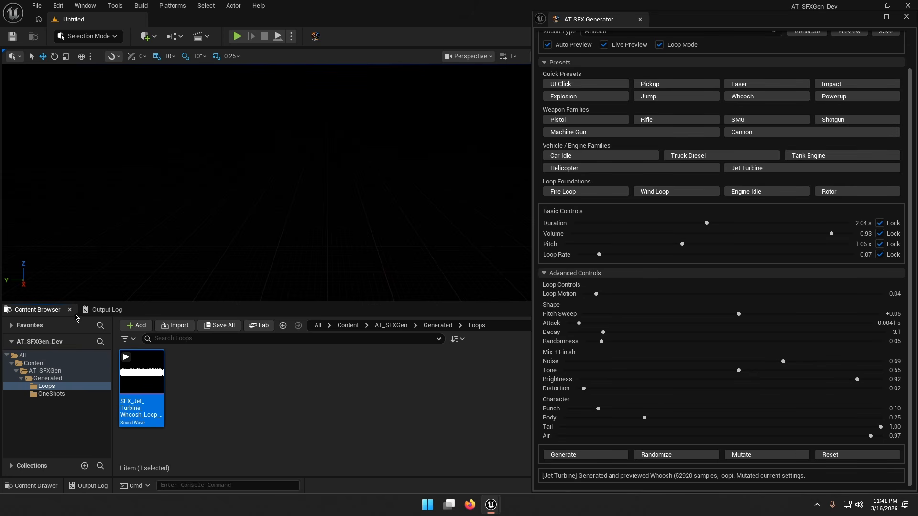
left_click(667, 455)
left_click(738, 456)
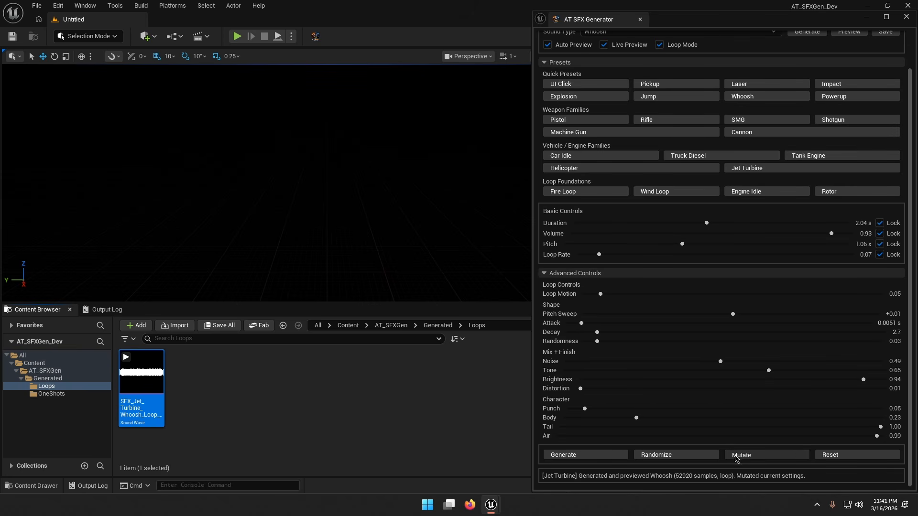
Step: Unlock loop rate, pitch and volume, and randomize the Jet Turbine loop with only its duration locked
left_click(880, 255)
left_click(881, 244)
left_click(880, 233)
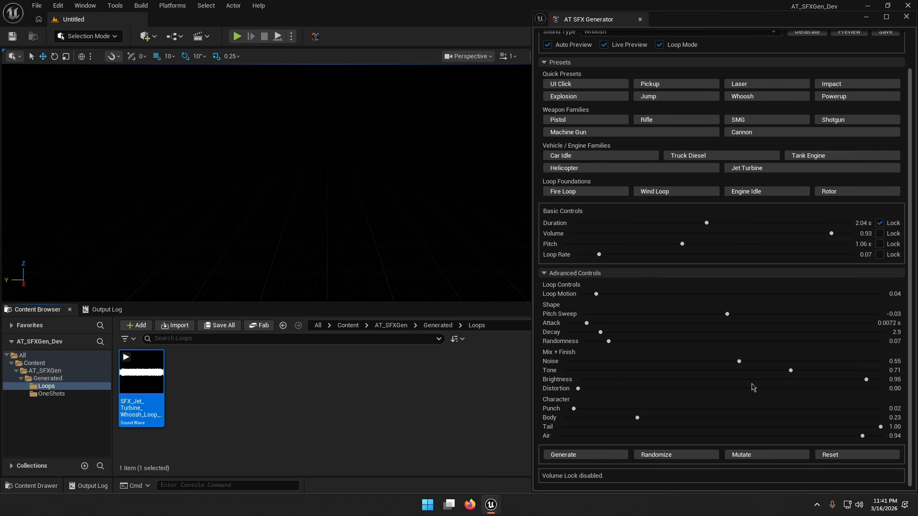
left_click(679, 455)
left_click(684, 457)
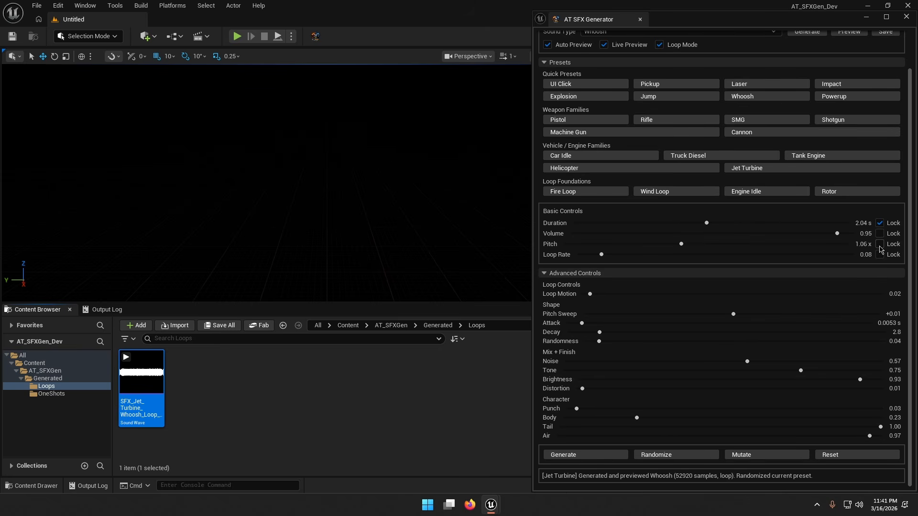
Step: Lock only the pitch instead of the duration, and randomize and mutate the Jet Turbine loop
left_click(880, 244)
left_click(880, 223)
left_click(669, 455)
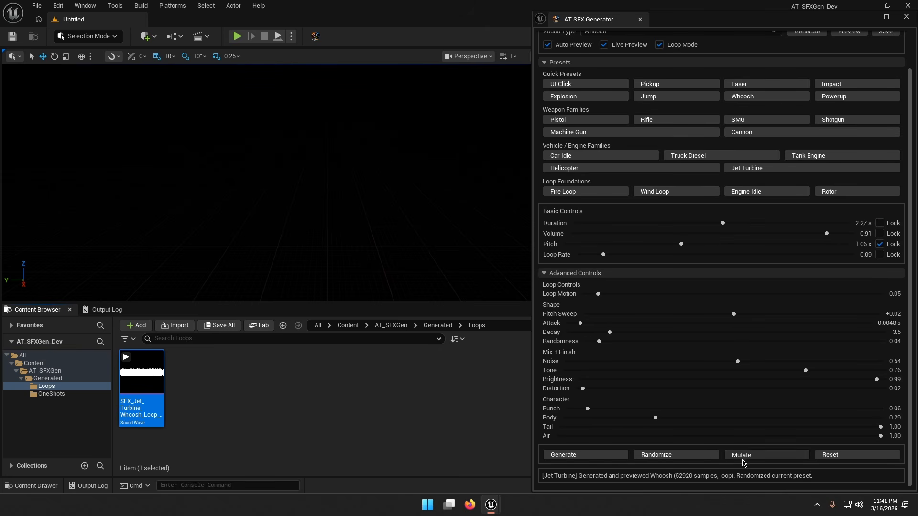
left_click(727, 456)
Step: Lock only the loop rate instead of the pitch, and randomize and mutate the Jet Turbine loop repeatedly
left_click(880, 254)
left_click(880, 244)
left_click(669, 455)
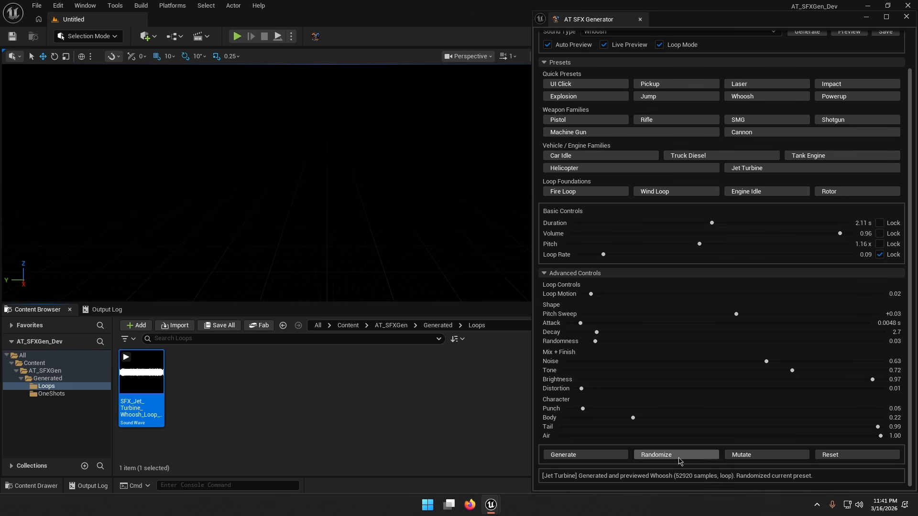
left_click(669, 455)
left_click(750, 456)
left_click(752, 456)
left_click(752, 456)
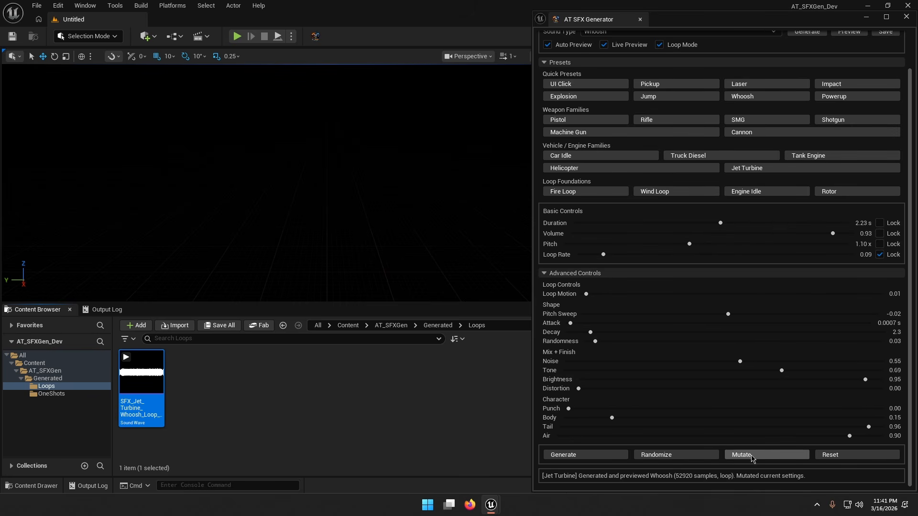
left_click(751, 457)
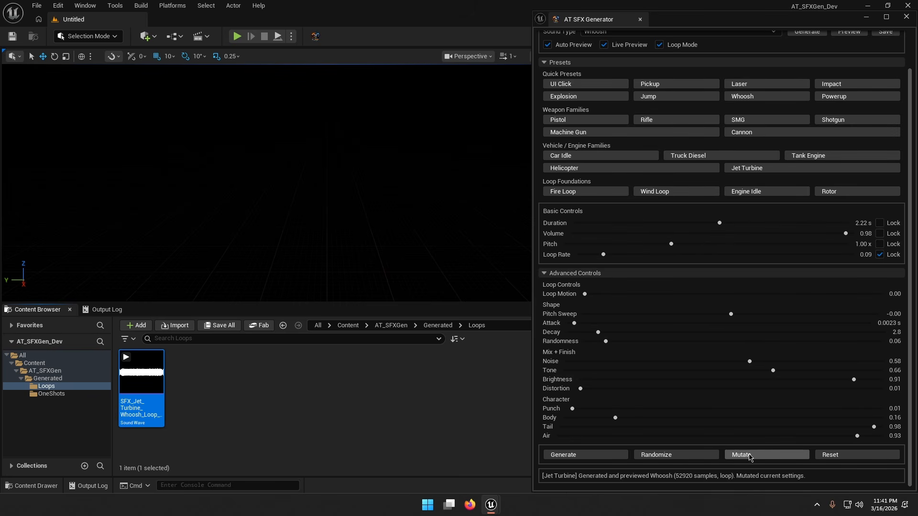
Step: Load the Fire Loop preset and try a randomized and mutated variation
left_click(576, 191)
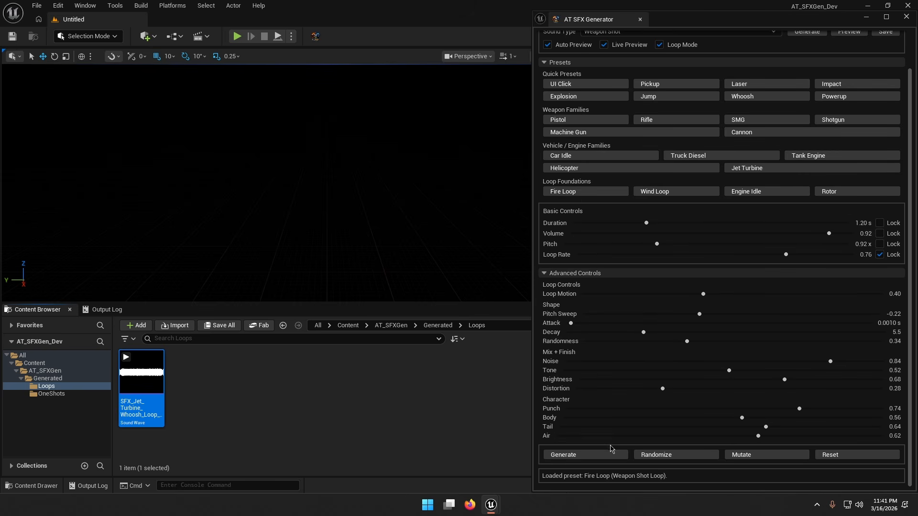
left_click(657, 456)
left_click(744, 457)
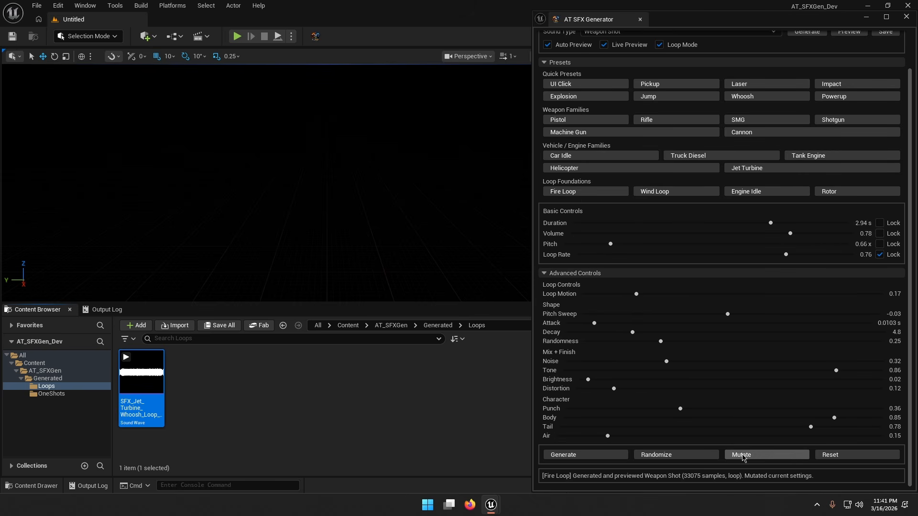
Step: Load the Car Idle preset, randomize it, and set punch to 0.03 and distortion to 0.40
left_click(593, 159)
left_click(668, 458)
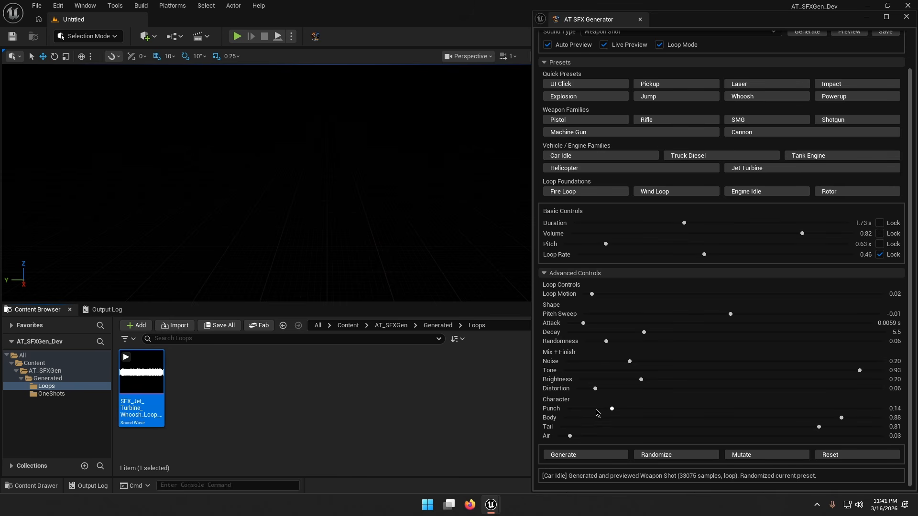
left_click_drag(597, 412, 698, 388)
Step: Unlock the Car Idle loop rate and set loop rate to 0.75, duration to 3.69 s, and volume and randomness to 1.00
left_click(879, 254)
left_click_drag(705, 254, 622, 256)
left_click_drag(753, 258, 783, 254)
left_click_drag(606, 343, 587, 341)
left_click_drag(841, 344, 906, 348)
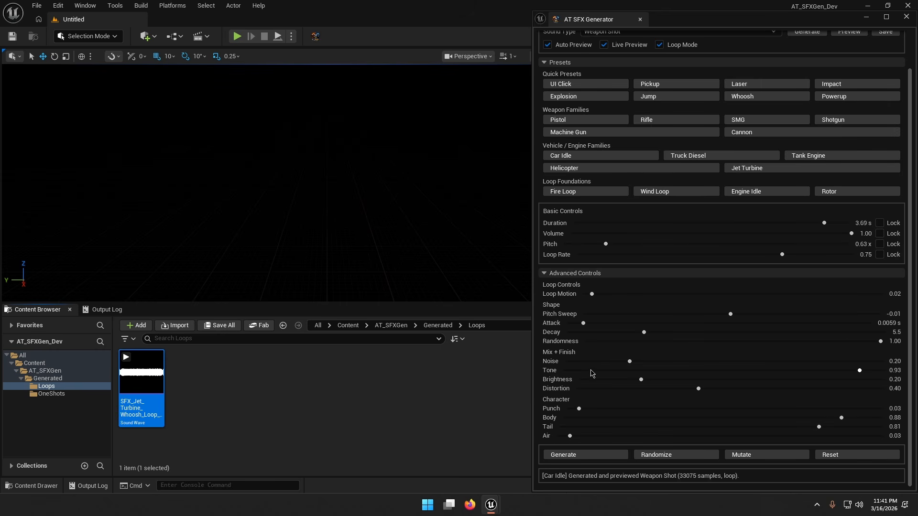
Step: Set the Car Idle loop's noise to 0.00, tone to 1.00 and brightness to 0.01
left_click(593, 362)
left_click(578, 362)
left_click_drag(579, 364, 553, 365)
left_click(640, 370)
left_click(743, 371)
left_click(816, 371)
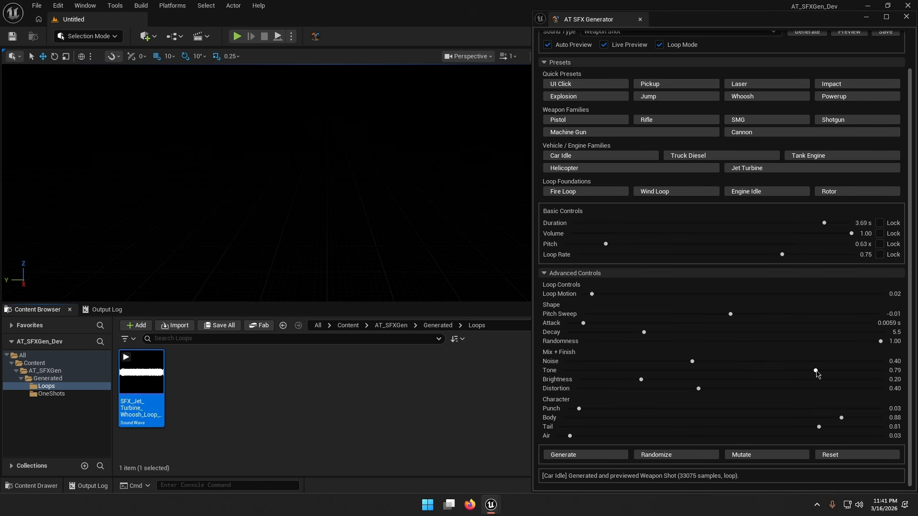
left_click(879, 371)
left_click(617, 362)
left_click_drag(590, 364, 547, 365)
Step: Set the Car Idle loop's attack to 0.0242 s, decay to 16.3, loop rate to 0.00 and pitch to 1.60x
left_click(627, 325)
left_click_drag(601, 259, 561, 259)
left_click(575, 245)
left_click(814, 245)
left_click(777, 246)
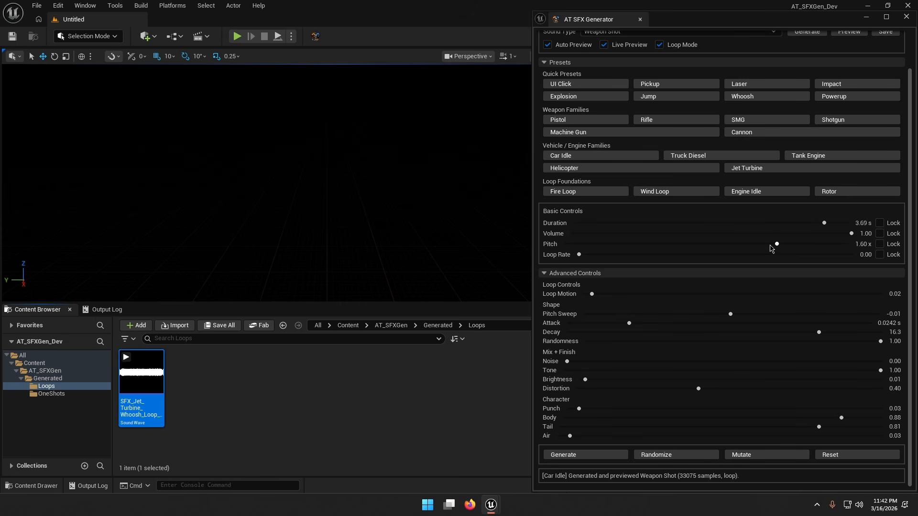
Step: Set the Car Idle loop's duration to 4.00 s and volume to 0.58
left_click(729, 223)
left_click(591, 223)
left_click(581, 223)
left_click_drag(577, 223, 849, 235)
Step: Set the Car Idle loop's body to 0.34, tail and air to 0.29, and distortion to 1.00
left_click(732, 436)
left_click_drag(722, 439, 652, 436)
left_click_drag(617, 389, 876, 393)
Step: Save the Car Idle loop as a sound asset and enable looping on that asset
scroll(723, 99, "up", 1)
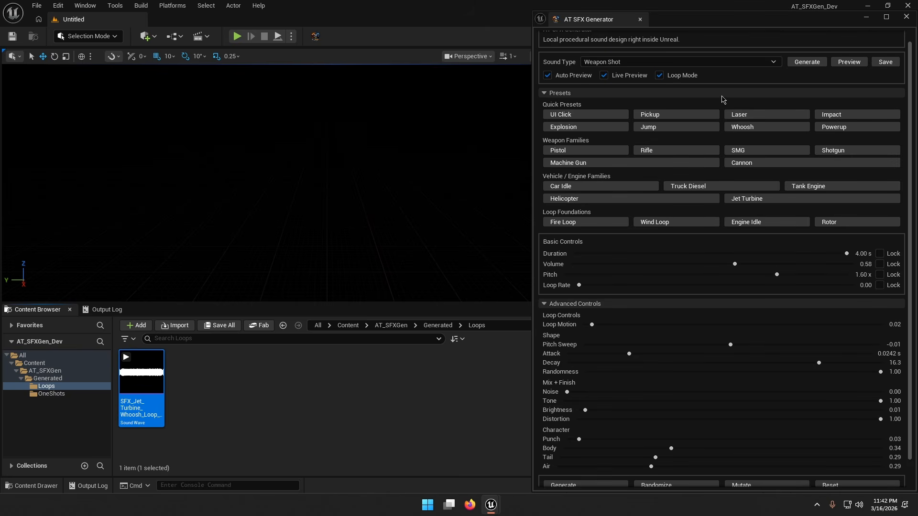
left_click(886, 62)
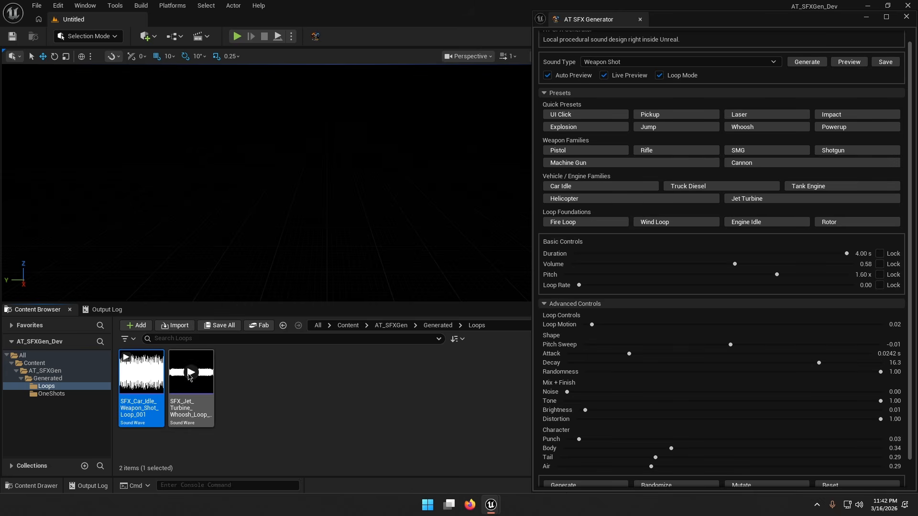
double_click(142, 376)
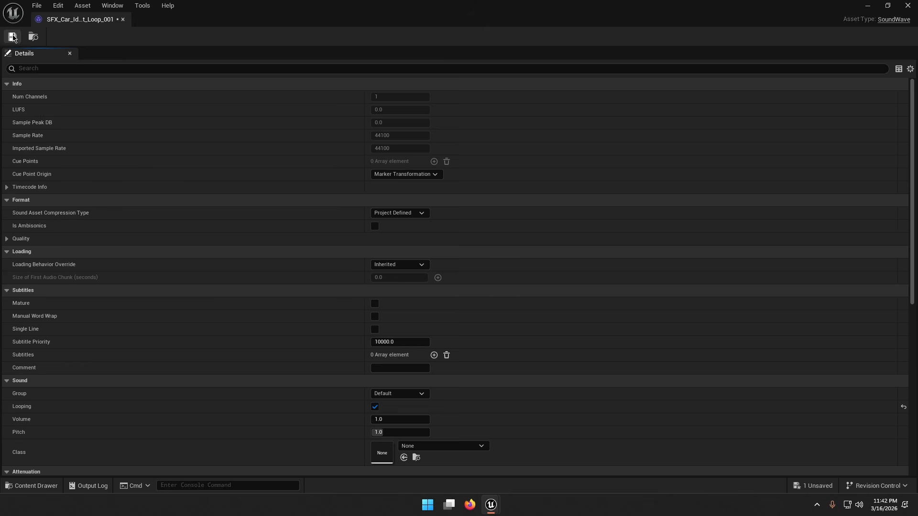
left_click(123, 19)
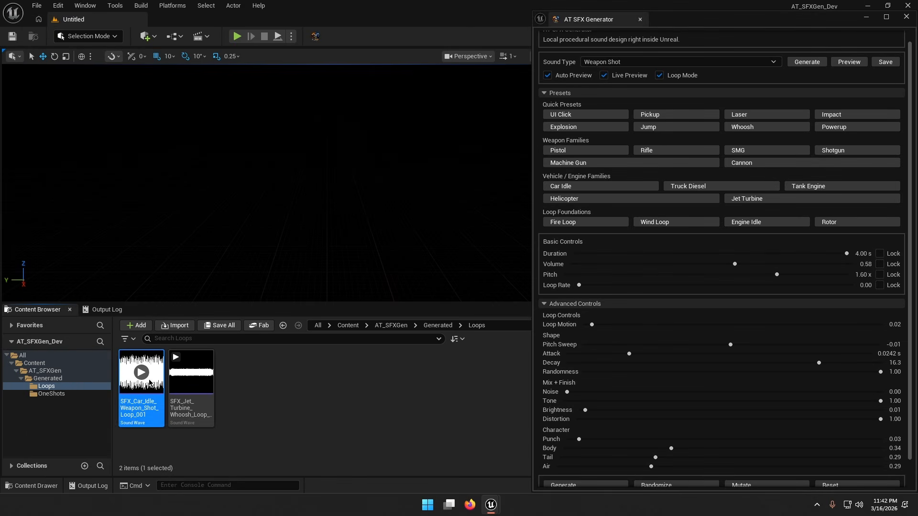
Step: Change the sound type to Whoosh, and generate and preview the sound
scroll(693, 347, "up", 1)
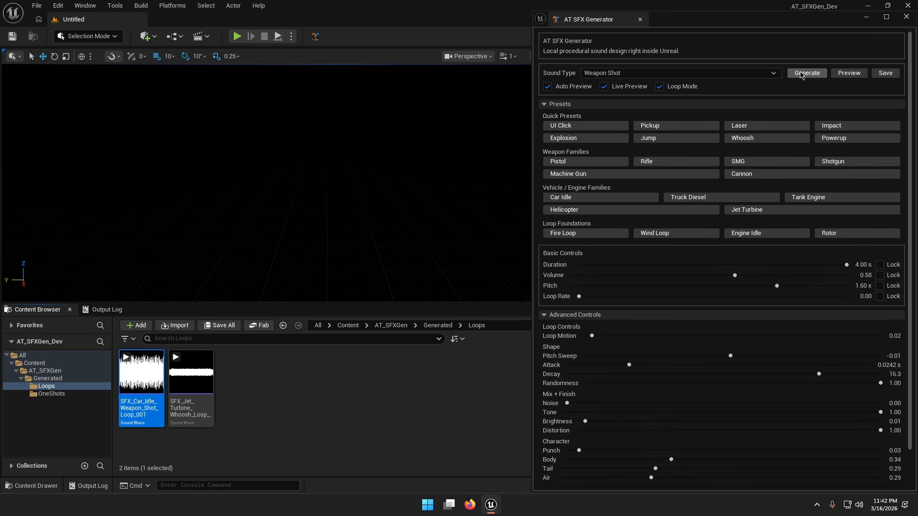
left_click(698, 74)
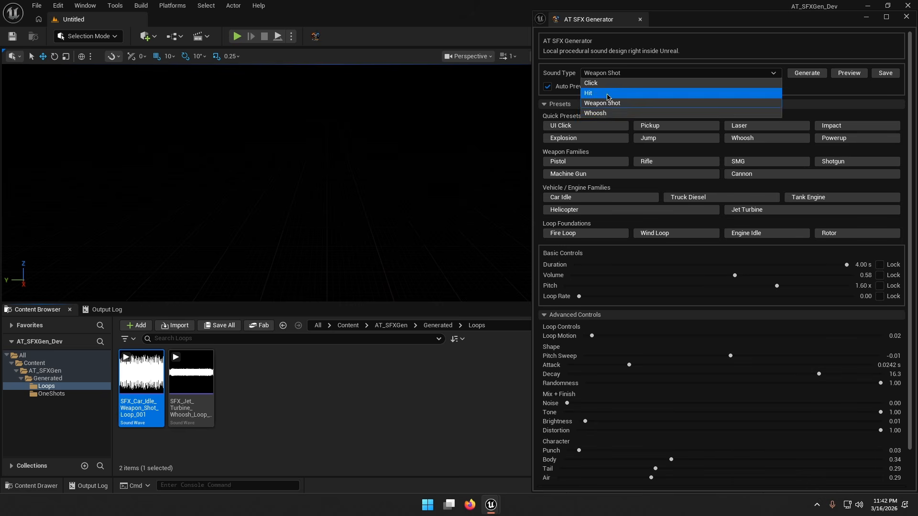
left_click(697, 108)
left_click(807, 73)
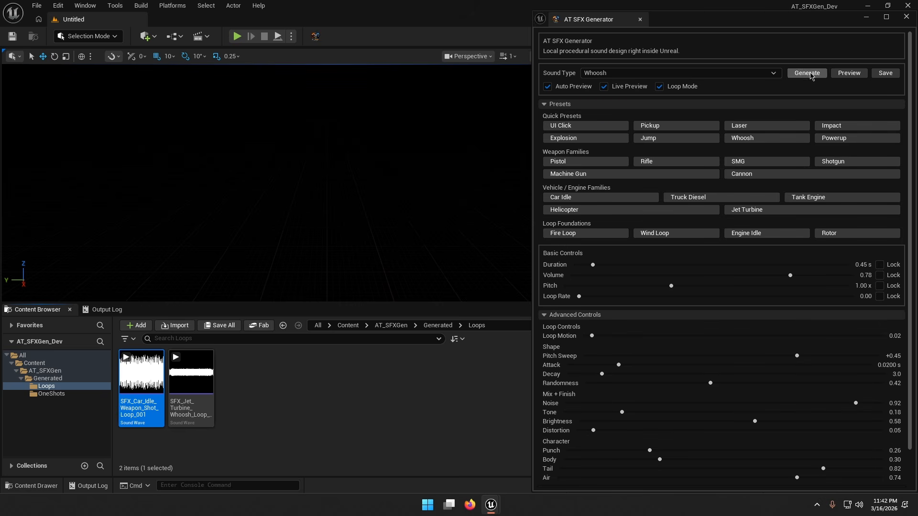
left_click(850, 74)
Step: Randomize the Whoosh loop once and mutate it several times
scroll(706, 363, "down", 2)
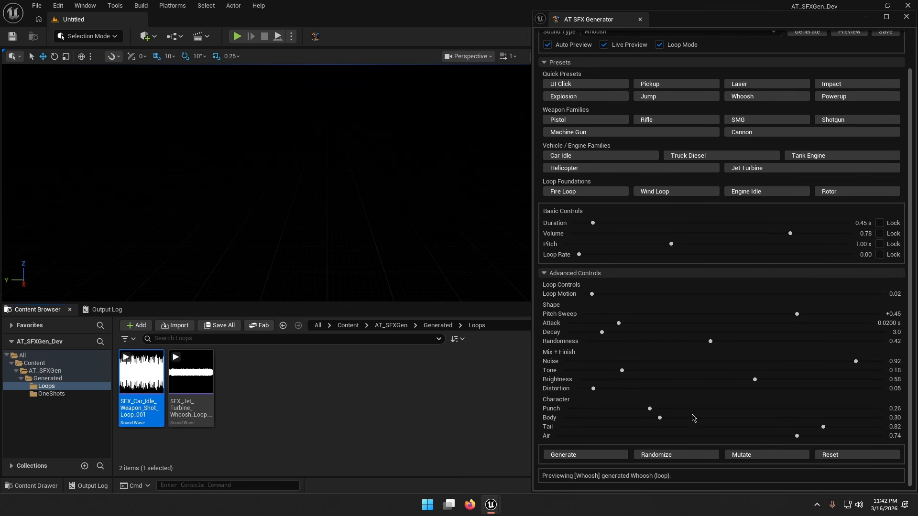
left_click(671, 455)
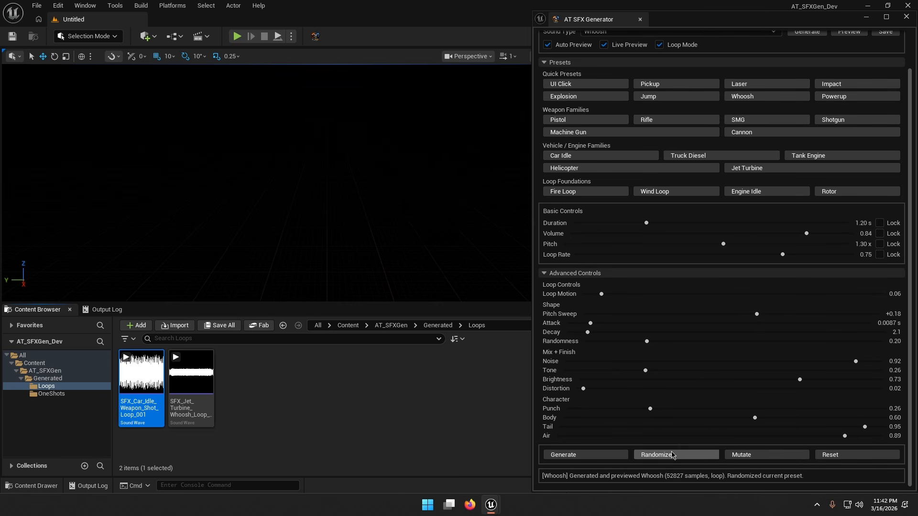
left_click(760, 457)
left_click(760, 458)
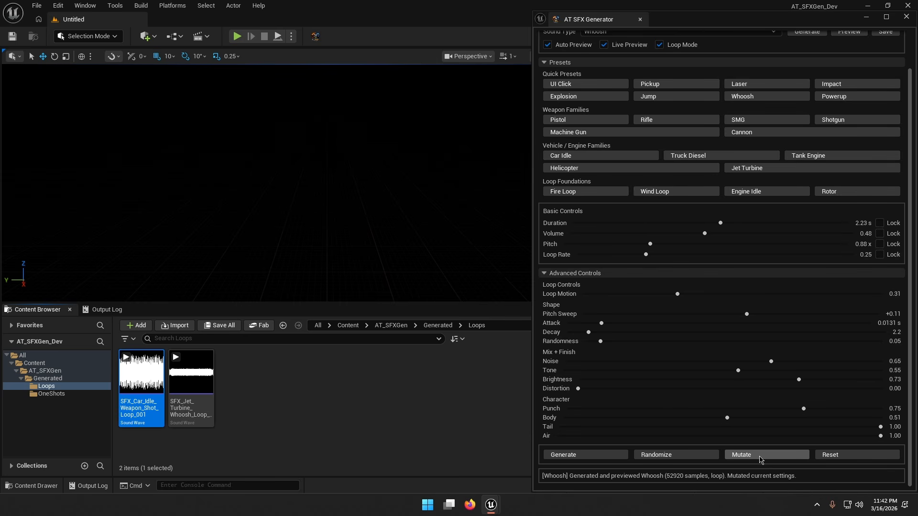
left_click(760, 456)
left_click(760, 457)
left_click(761, 457)
Step: Set the Whoosh loop's pitch to 1.93x, punch to 0.10, body to 0.09, tail to 0.04 and air to 0.02
left_click(584, 244)
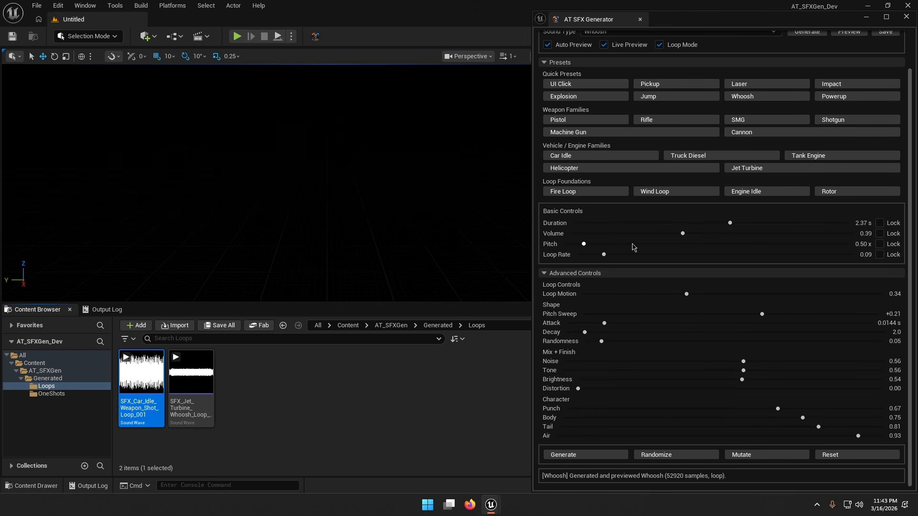
left_click_drag(807, 246, 883, 248)
scroll(761, 249, "up", 1)
left_click(593, 417)
left_click(575, 426)
Step: Set the Whoosh loop's distortion and brightness to 0.02, noise to 0.07, tone to 0.80 and duration to 3.75 s
left_click(625, 389)
left_click(584, 389)
left_click(590, 361)
left_click(685, 371)
left_click(817, 371)
scroll(735, 359, "up", 1)
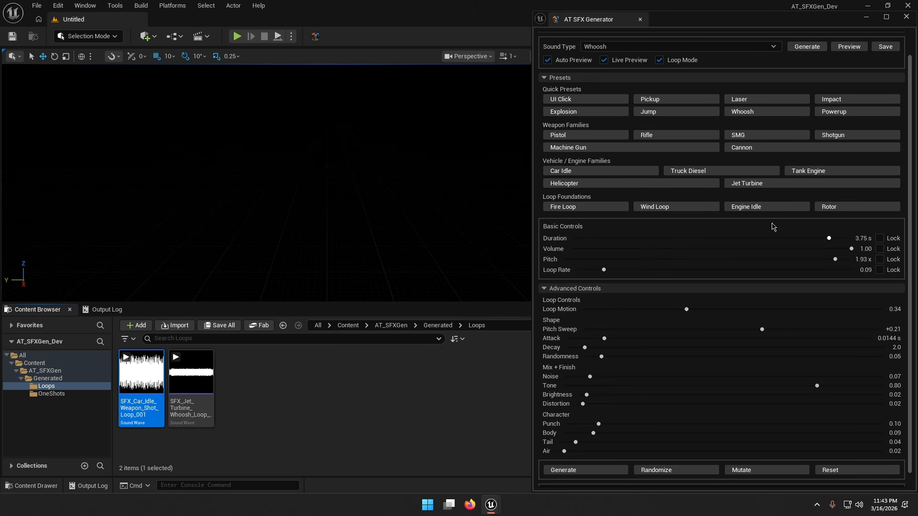
Step: Set the Whoosh loop's loop motion to 1.00, loop rate to 0.83, pitch to 1.57x and duration to 4.00 s
scroll(866, 128, "up", 2)
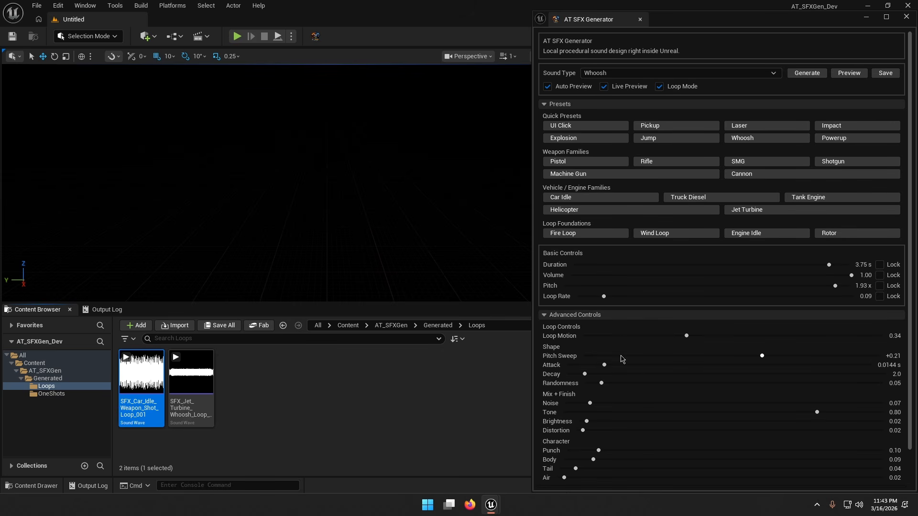
left_click_drag(596, 337, 559, 337)
left_click_drag(605, 298, 805, 297)
left_click_drag(670, 285, 619, 286)
left_click_drag(720, 285, 771, 286)
left_click_drag(829, 264, 885, 278)
left_click_drag(851, 338, 890, 337)
Step: Set the Whoosh loop's pitch sweep to +0.39, attack to 0.0765 s, decay to 6.4 and randomness to 0.86
left_click_drag(611, 356, 579, 357)
left_click(585, 366)
left_click(788, 356)
left_click(760, 365)
left_click(811, 374)
left_click(659, 374)
left_click(840, 384)
Step: Set the Whoosh loop's noise to 0.02, tone to 0.99, brightness to 0.17, distortion to 0.00 and punch to 0.75
left_click(765, 404)
left_click_drag(847, 403, 543, 403)
left_click_drag(791, 414, 877, 425)
left_click(824, 421)
left_click(634, 422)
left_click_drag(624, 431, 562, 431)
left_click_drag(629, 452, 803, 451)
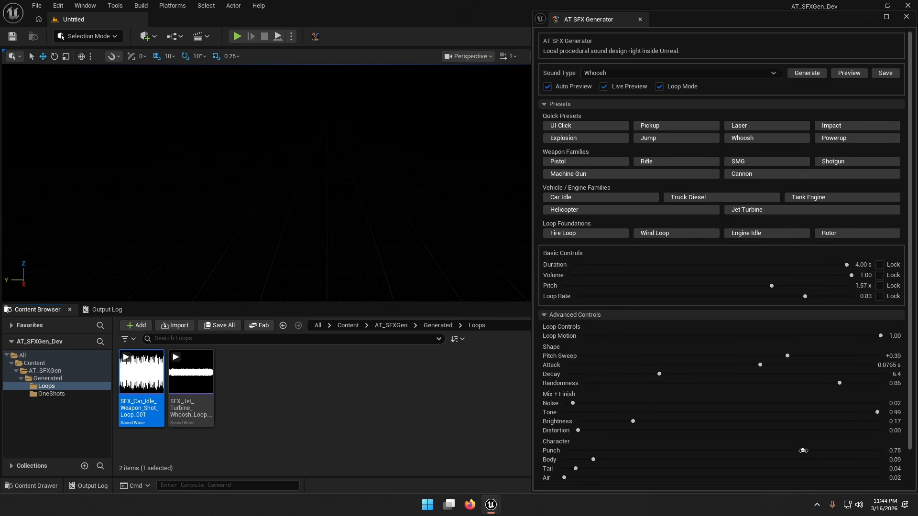
Step: Raise the Whoosh loop's body, tail and air to high levels
left_click(846, 460)
left_click(770, 468)
left_click(813, 478)
Step: Lower the Whoosh loop's tone and pitch sweep, and readjust its duration with volume at maximum
left_click(570, 413)
mouse_move(573, 418)
left_mouse_down()
mouse_move(552, 406)
mouse_move(583, 412)
mouse_move(563, 409)
left_mouse_up()
left_click_drag(597, 356, 582, 368)
left_click_drag(852, 276, 913, 277)
left_click(583, 264)
left_click_drag(632, 266, 774, 265)
Step: Set the Whoosh loop to low noise with mid-range tone and brightness, and mutate the sound
left_click(592, 404)
left_click_drag(722, 414, 753, 420)
left_click(689, 423)
scroll(776, 451, "down", 2)
left_click(775, 456)
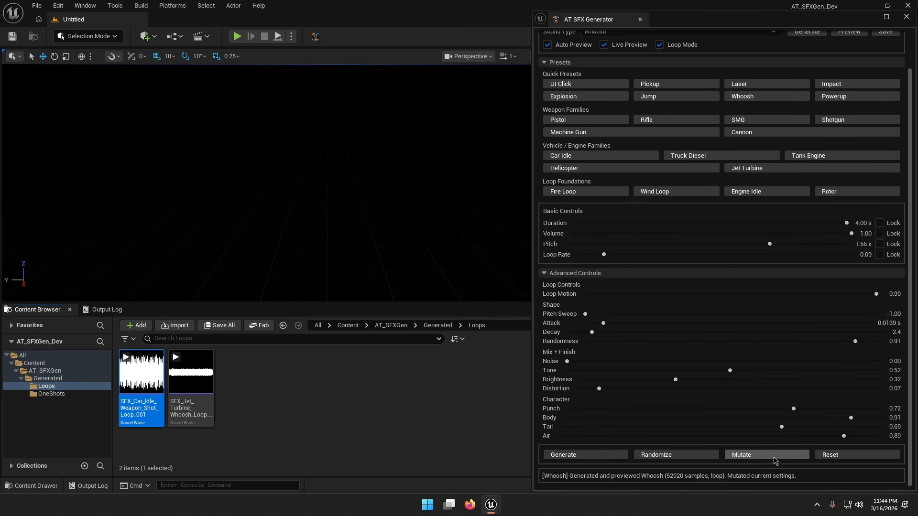
Step: Mutate the Whoosh loop twice more and lower its air to 0.07 and body to 0.03
left_click(775, 457)
left_click(775, 457)
left_click_drag(653, 436, 581, 439)
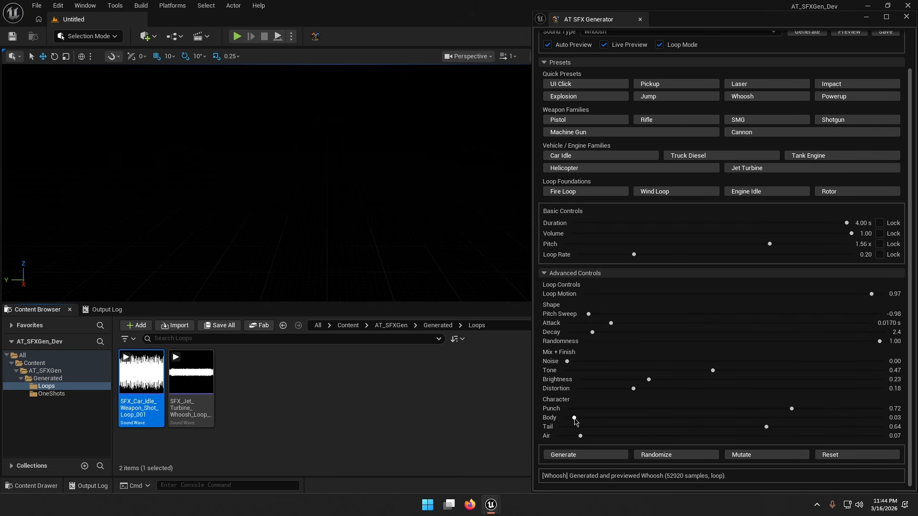
Step: Save the mutated Whoosh loop as a sound asset in the project
scroll(894, 100, "up", 2)
left_click(892, 73)
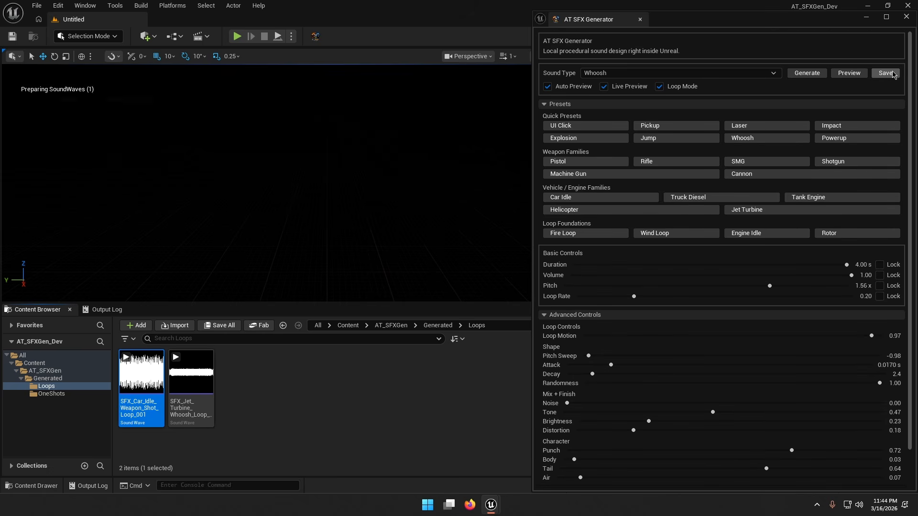
scroll(622, 445, "down", 2)
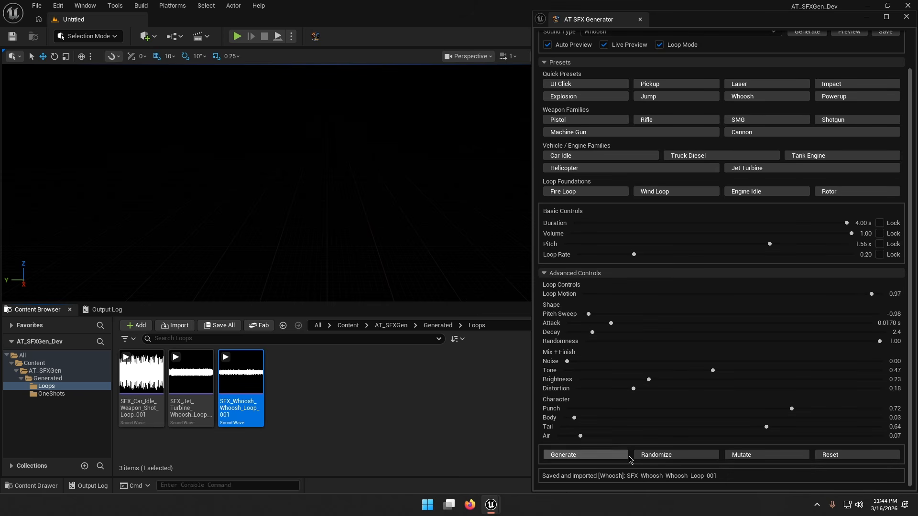
Step: Enable looping on the SFX_Whoosh_Whoosh_Loop_001 sound wave and save the asset
mouse_move(146, 378)
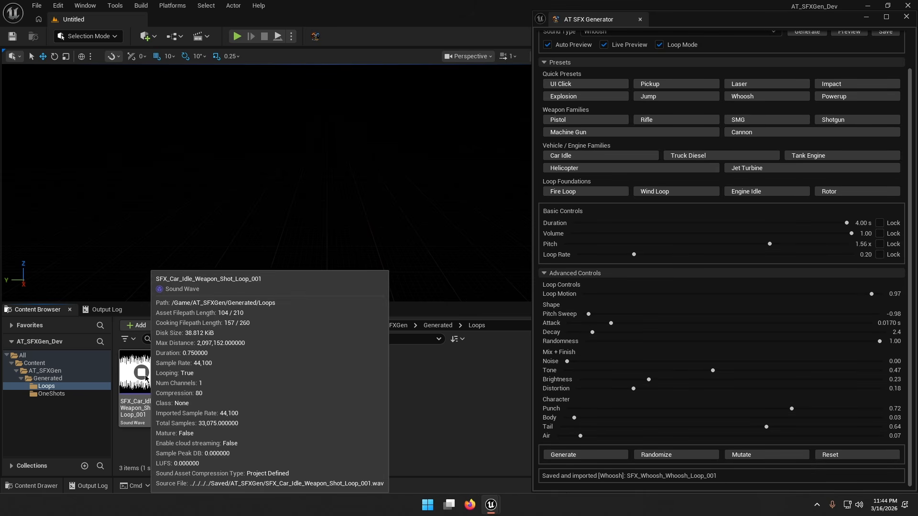
mouse_move(193, 378)
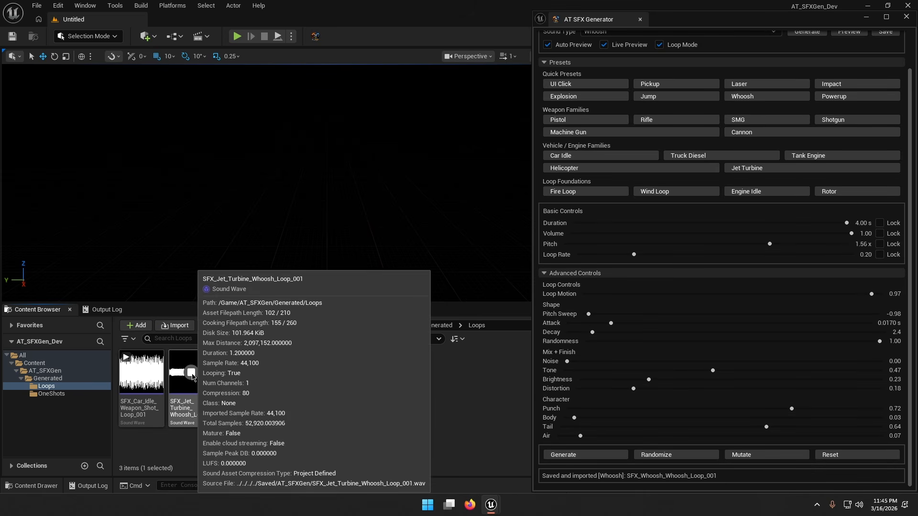
mouse_move(242, 376)
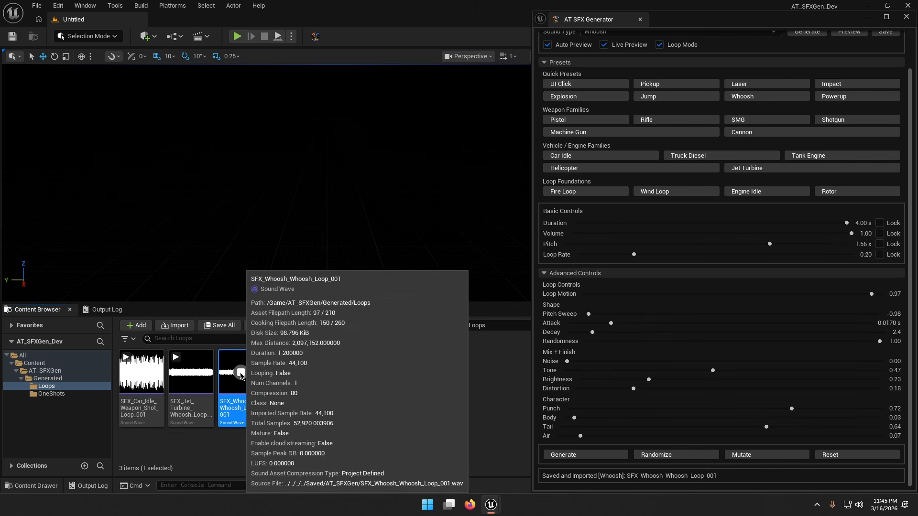
double_click(241, 375)
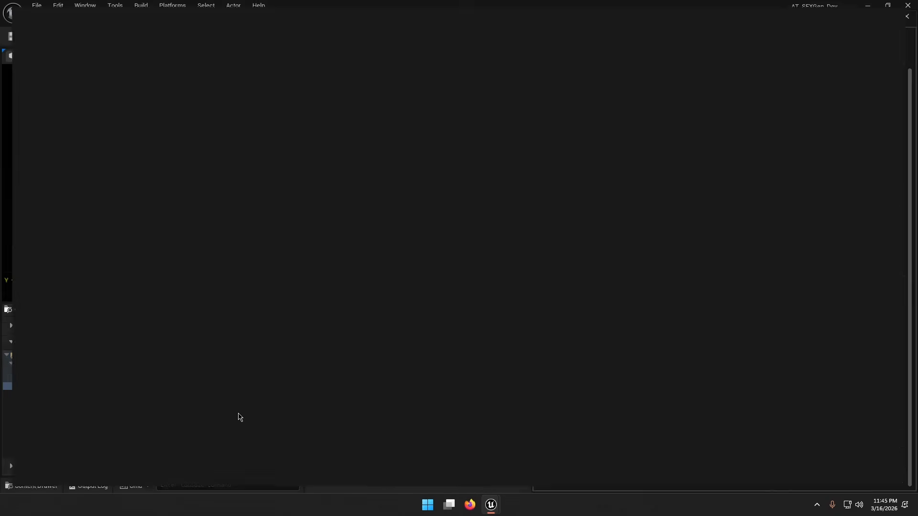
left_click(377, 407)
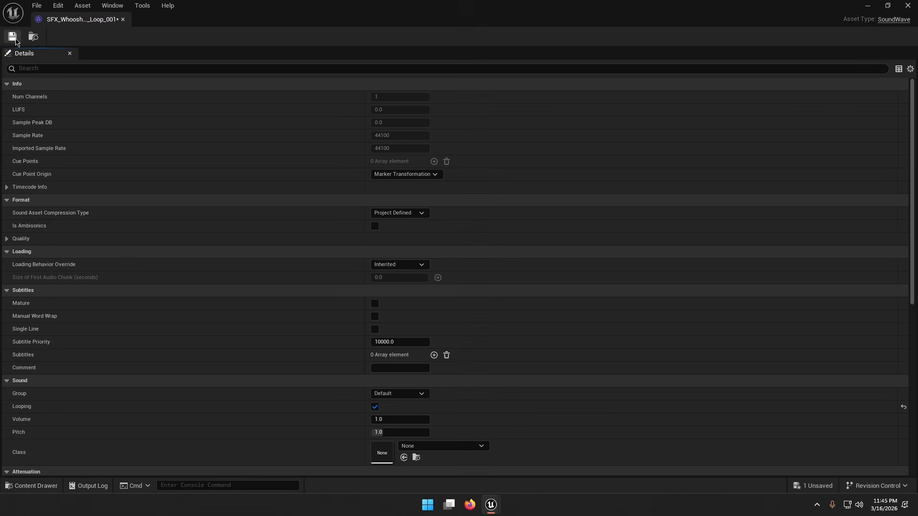
double_click(279, 20)
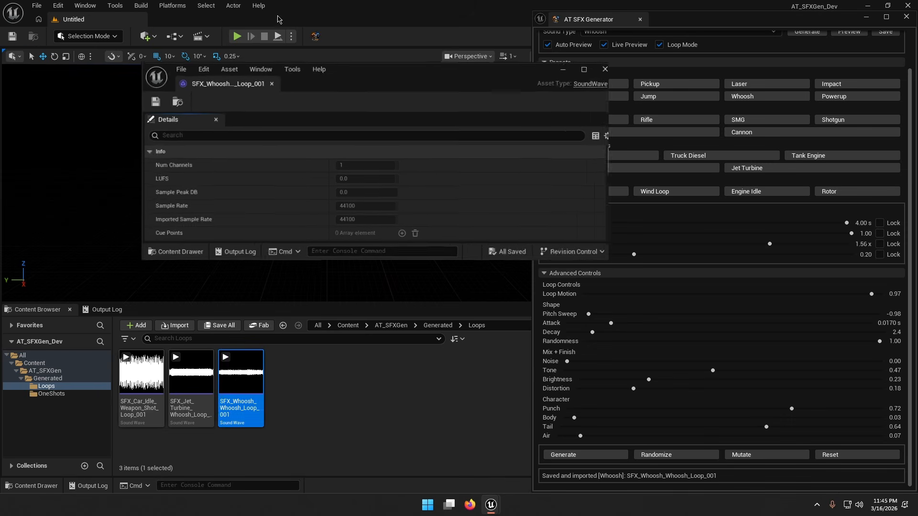
Step: Play the saved Whoosh loop while trying pitch values between about 0.67 and 1.33 and a volume of about 0.64
left_click(241, 373)
scroll(426, 199, "down", 5)
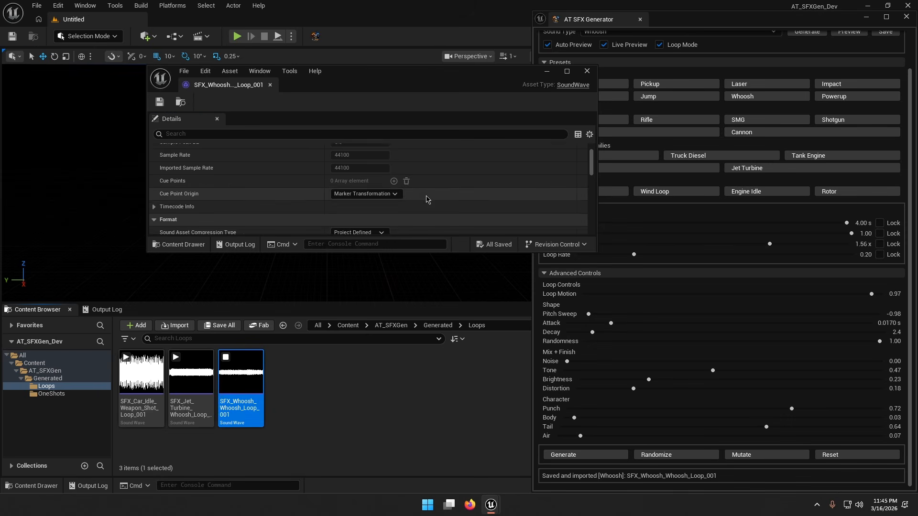
double_click(354, 72)
left_click_drag(375, 326, 386, 326)
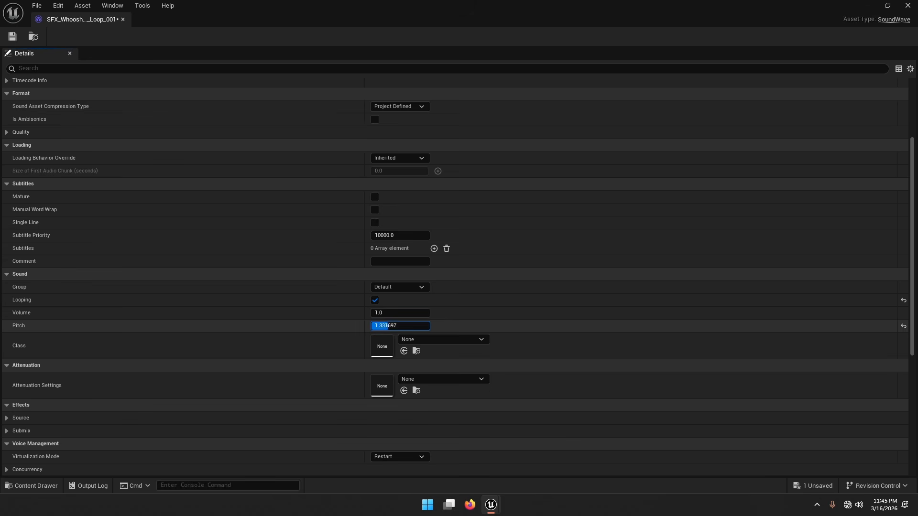
left_click_drag(385, 326, 381, 325)
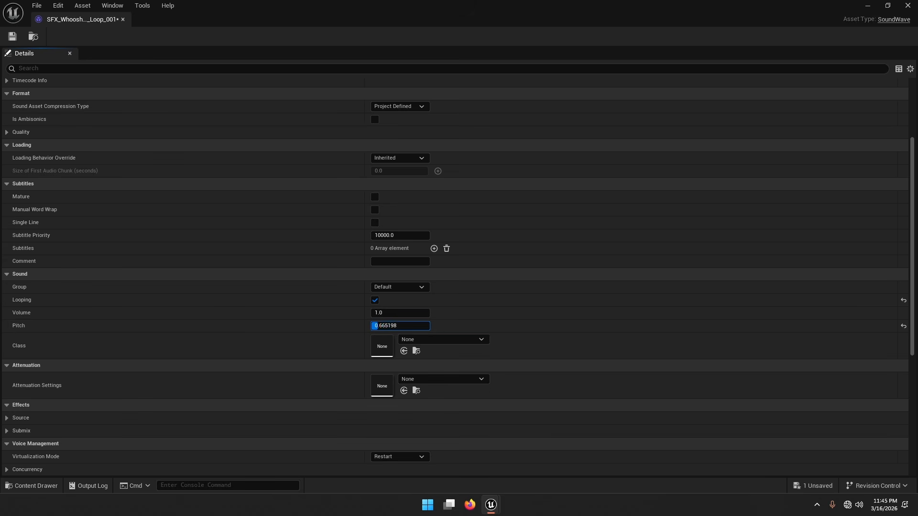
left_click_drag(385, 326, 379, 312)
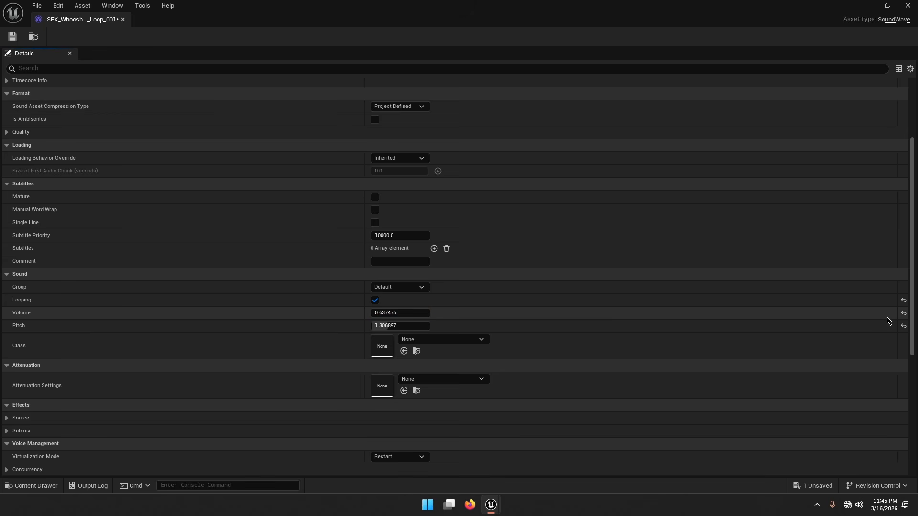
Step: Reset the Whoosh sound wave's volume and pitch to 1.0, save and close the asset, and stop its playback
left_click(904, 313)
left_click(12, 37)
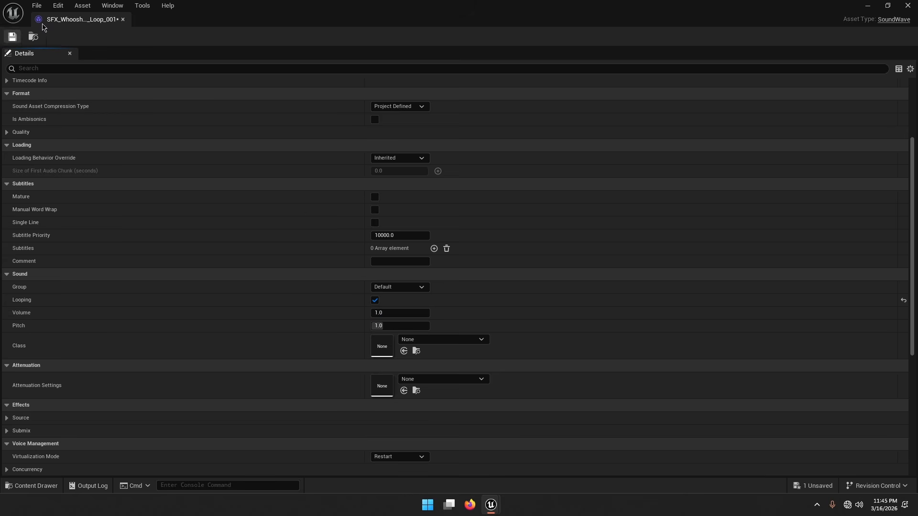
left_click(123, 19)
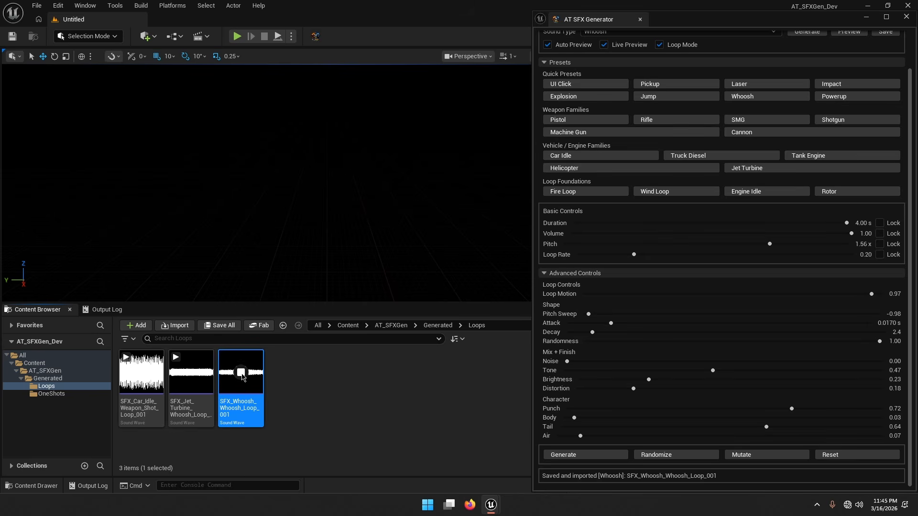
left_click(226, 358)
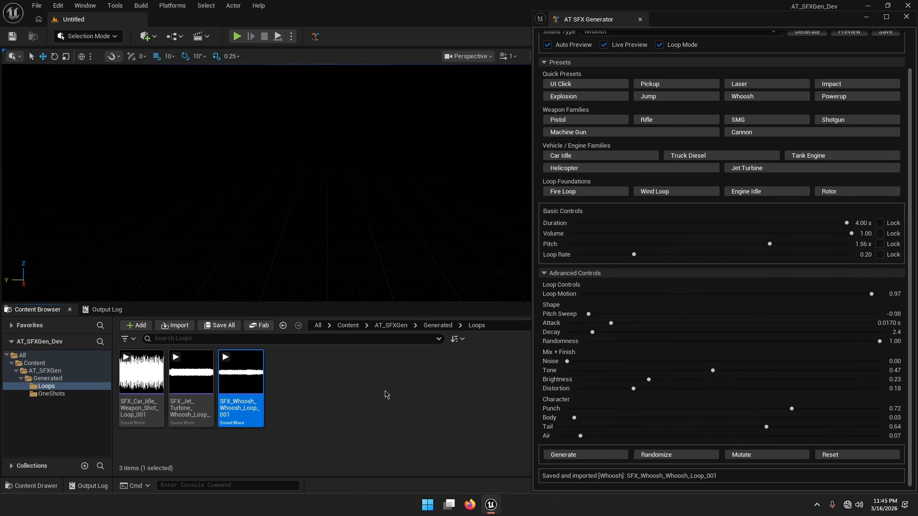
Step: Close and reopen the AT SFX Generator window twice, using a different launch entry each time
left_click(640, 19)
left_click(86, 5)
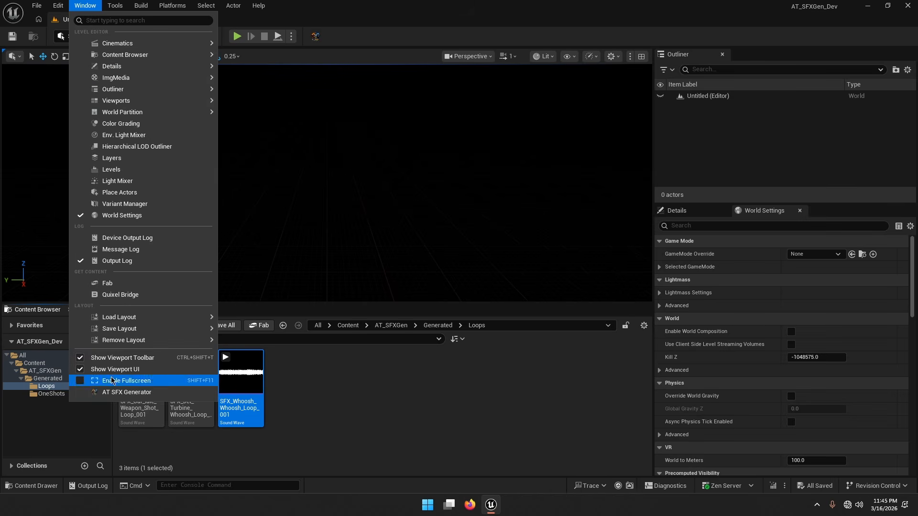
left_click(187, 393)
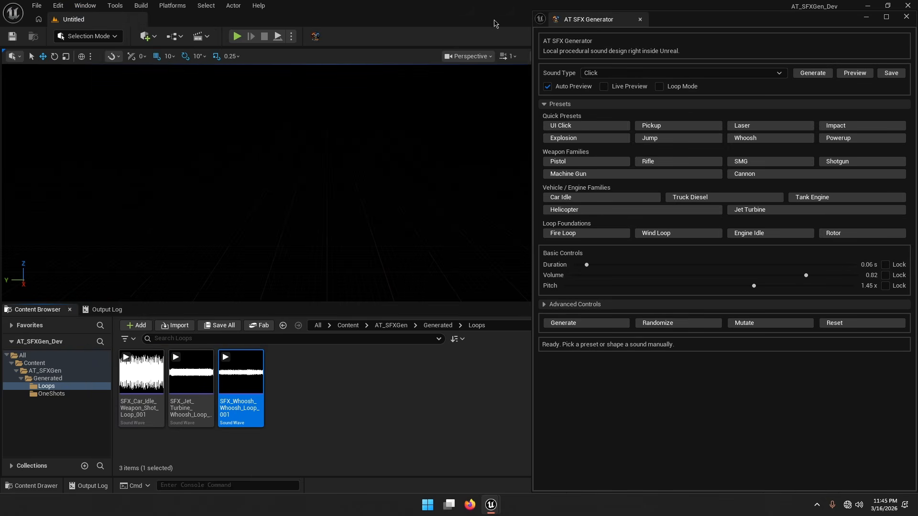
left_click(640, 19)
left_click(315, 37)
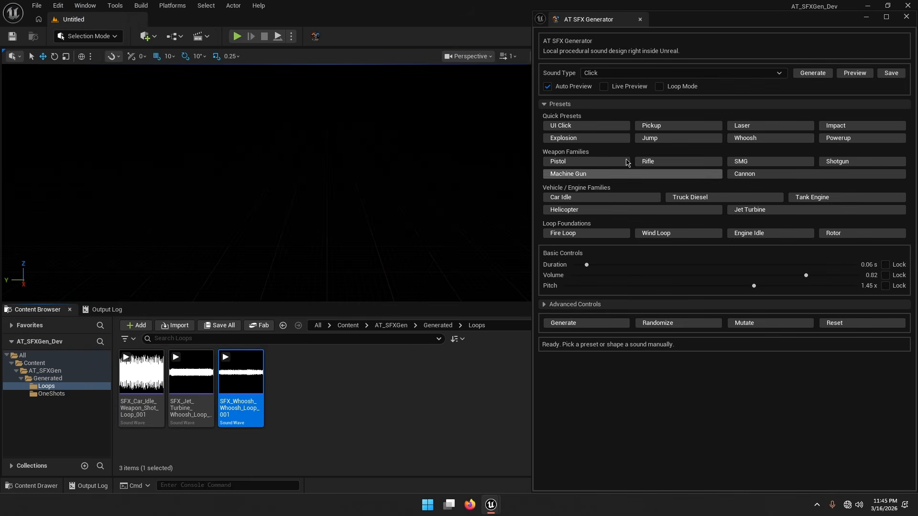
Step: Look over the advanced controls and the available sound types, keeping Click as the sound type
left_click(548, 305)
left_click(548, 305)
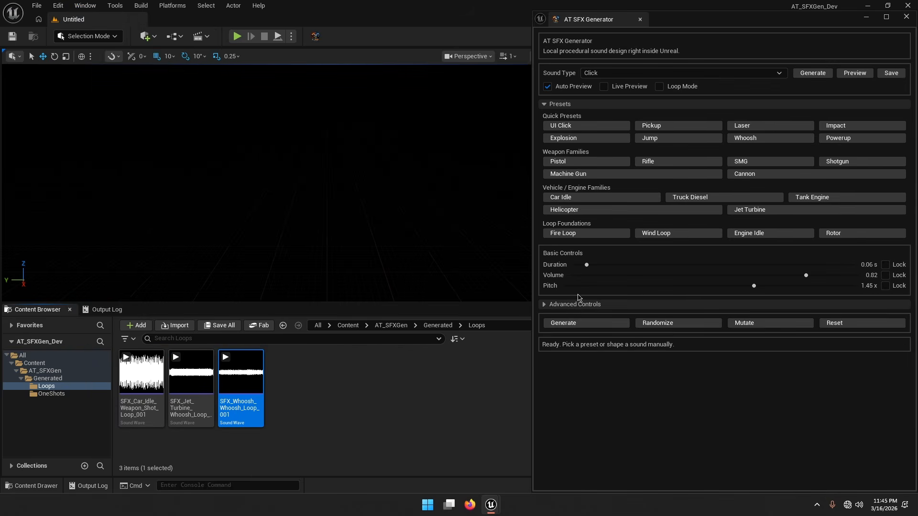
left_click(626, 74)
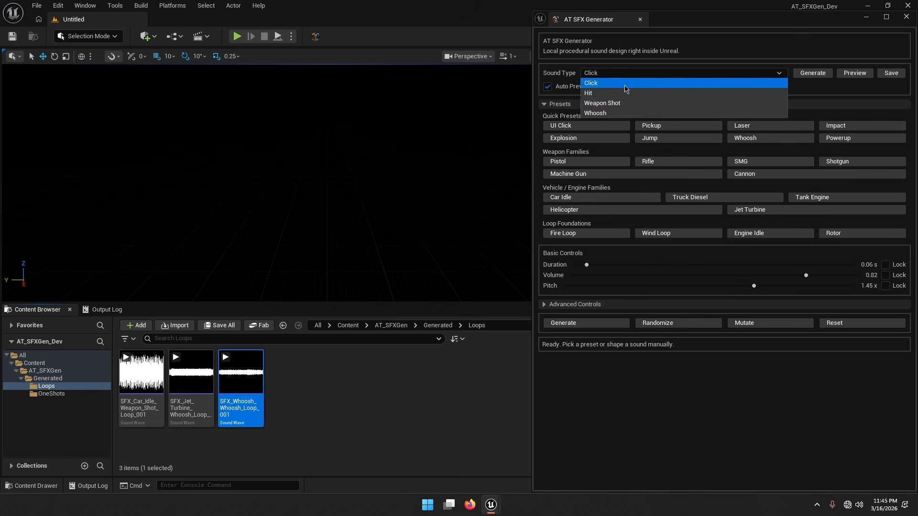
left_click(591, 49)
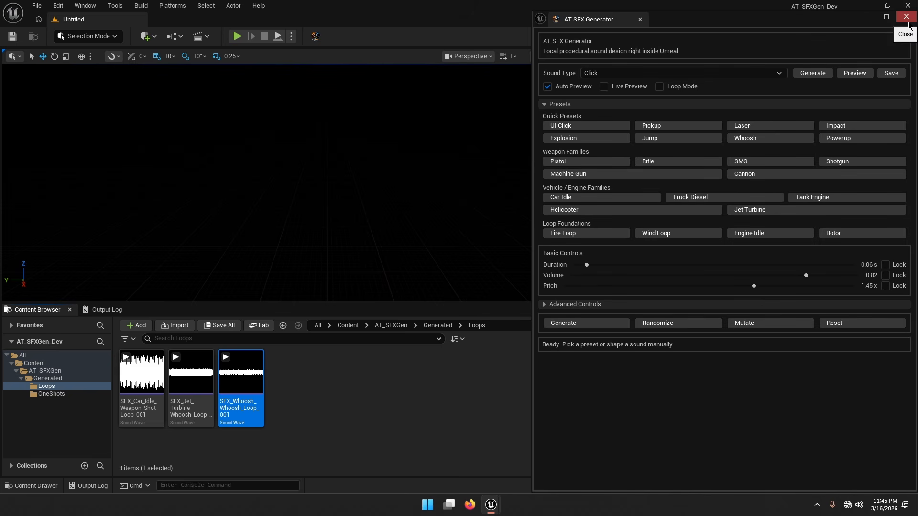